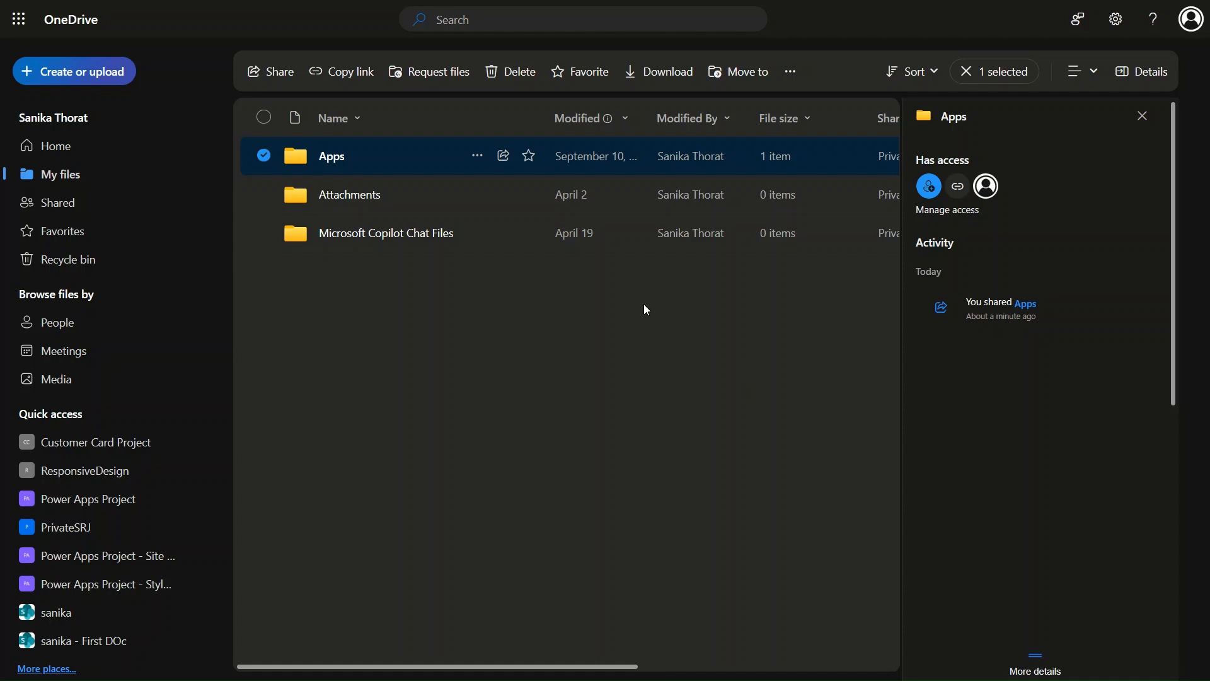
- Create a 'Requesting File' file request for the Apps folder, copy its link, and go to the Power Apps Project library
{"action": "left_click", "coordinate": [448, 73]}
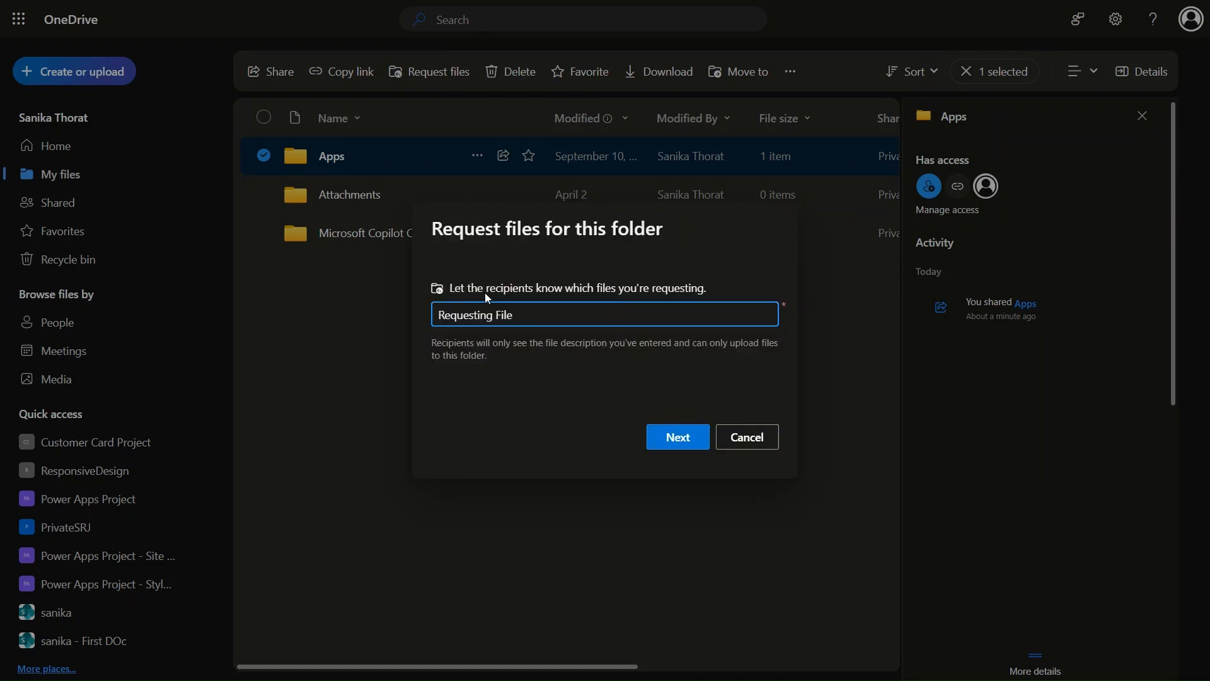
{"action": "left_click", "coordinate": [670, 445]}
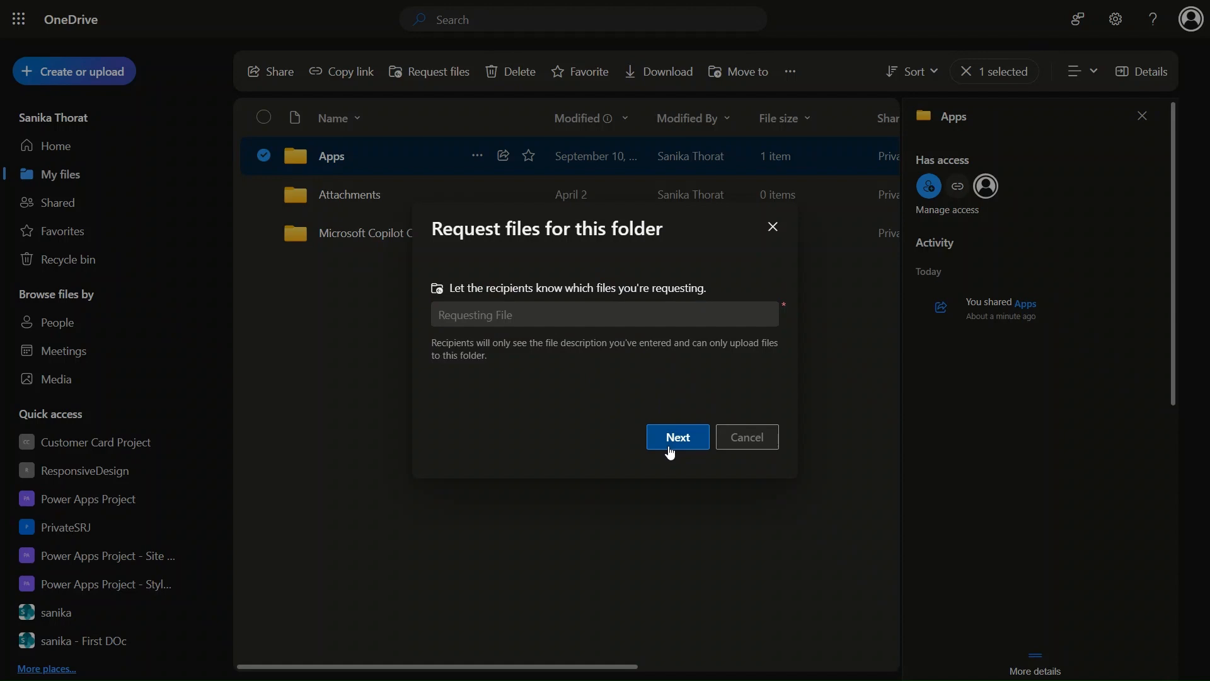
{"action": "left_click", "coordinate": [731, 269]}
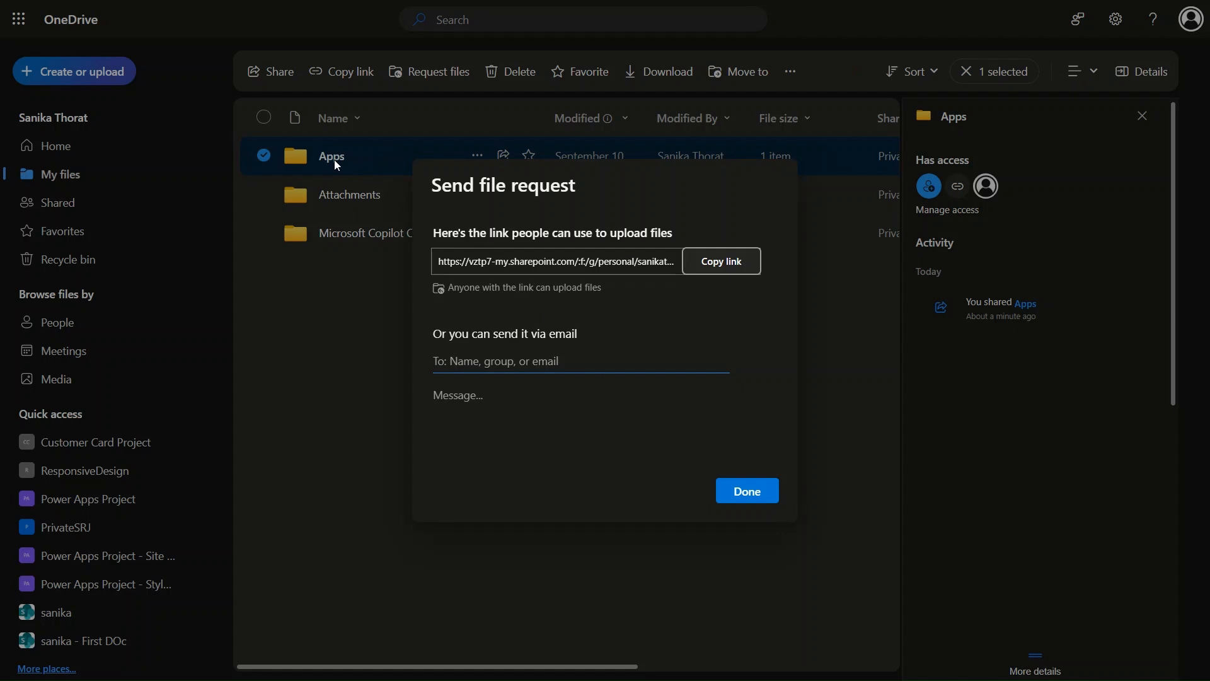
{"action": "left_click", "coordinate": [751, 499]}
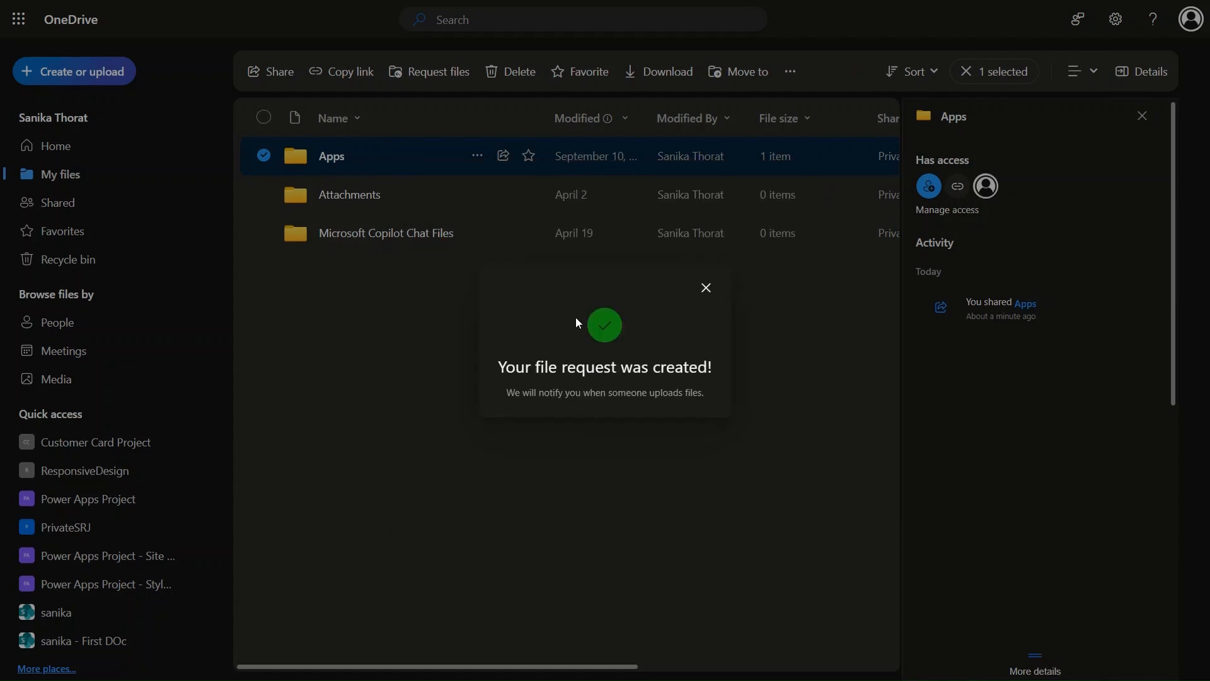
{"action": "mouse_move", "coordinate": [466, 6]}
{"action": "left_click", "coordinate": [337, 6]}
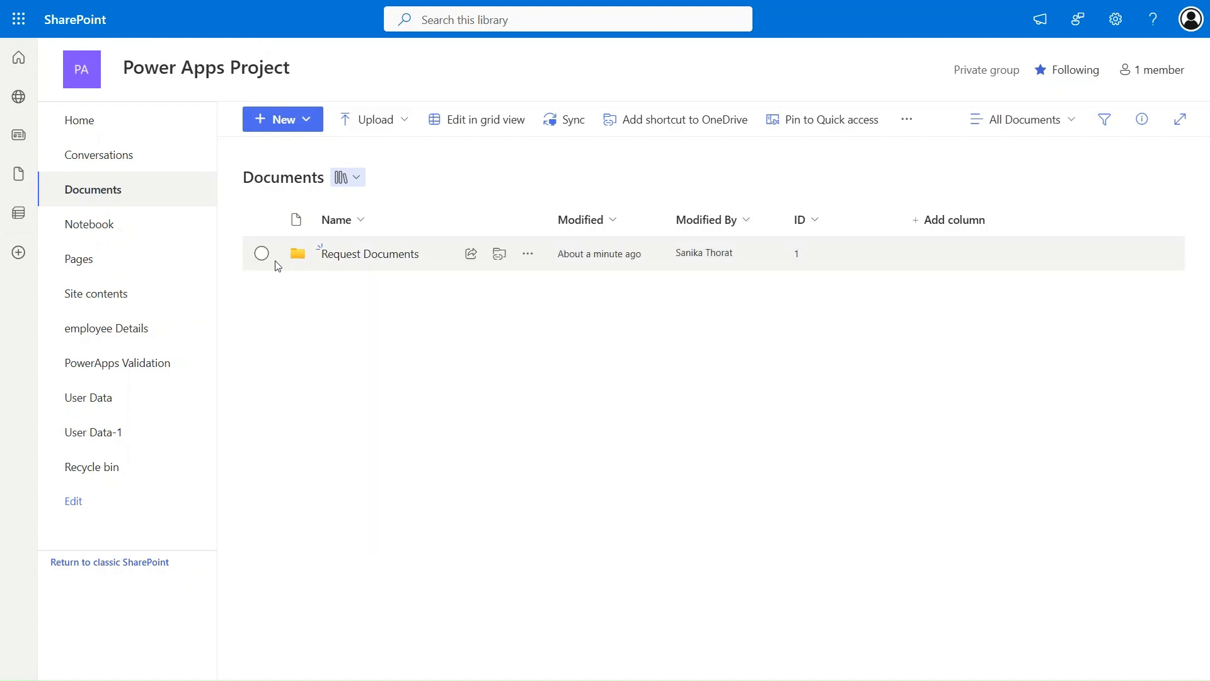
- Tick the checkbox beside the Request Documents folder in the Documents library
{"action": "left_click", "coordinate": [260, 252]}
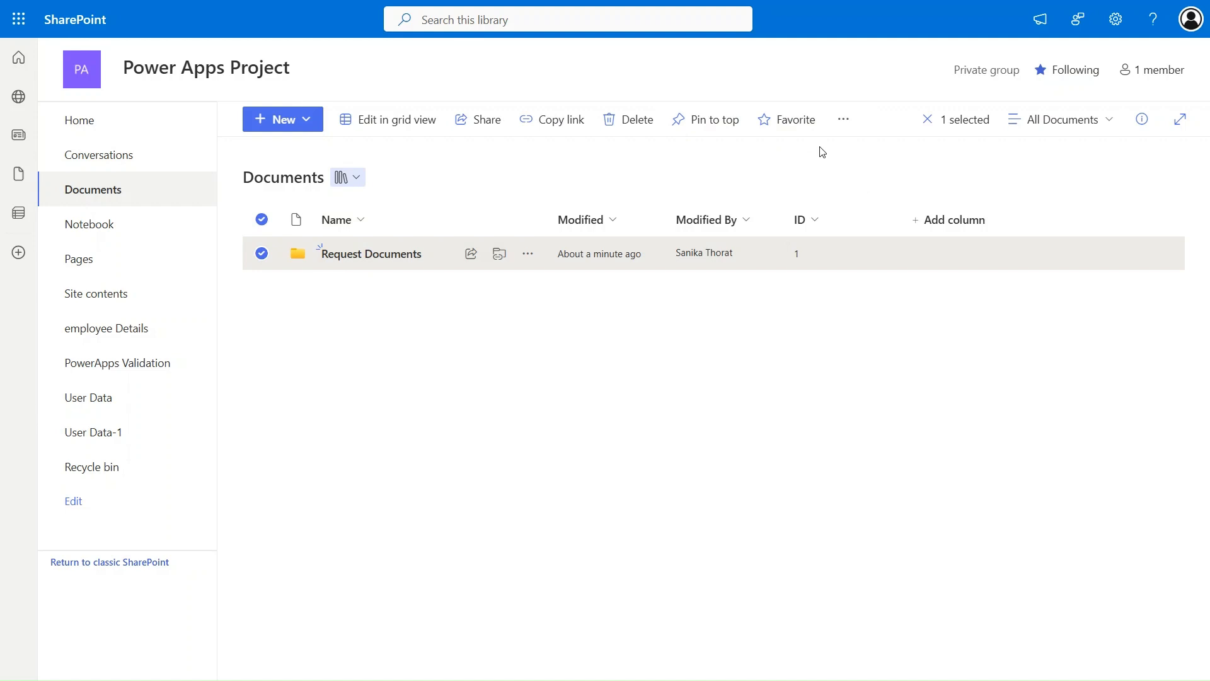
- Go from the Microsoft 365 admin center to SharePoint admin center, dismiss the welcome, and list Active sites
{"action": "mouse_move", "coordinate": [586, 3]}
{"action": "left_click", "coordinate": [520, 12]}
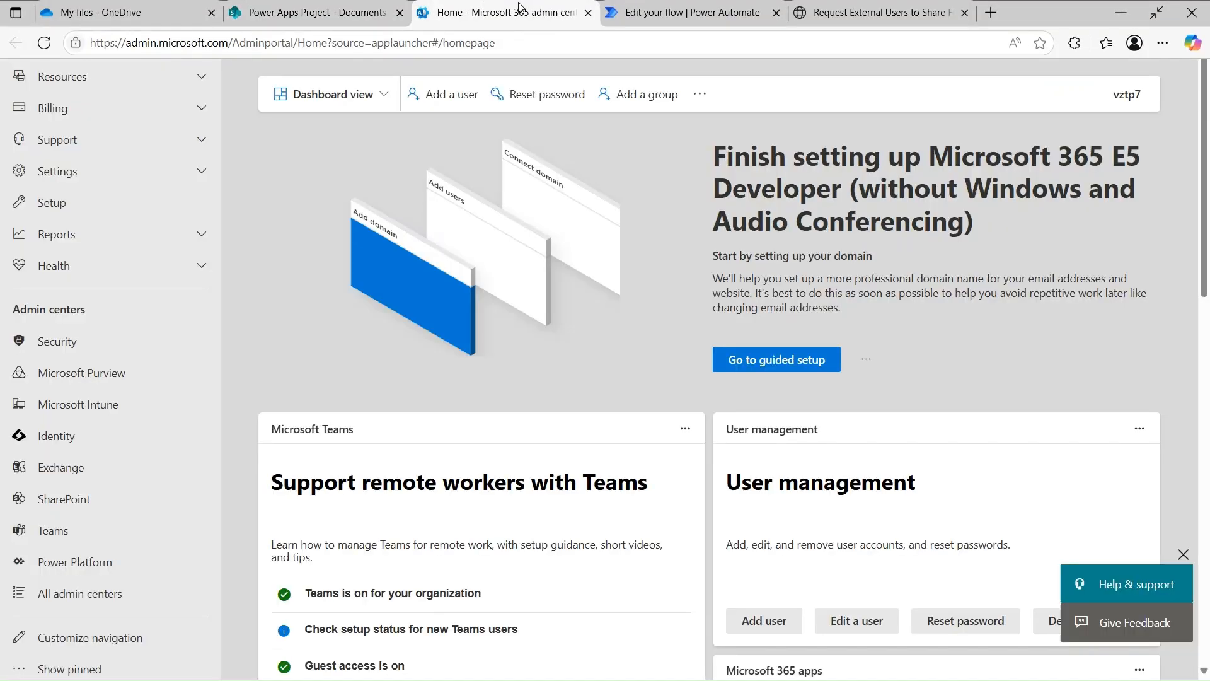
{"action": "left_click", "coordinate": [88, 499]}
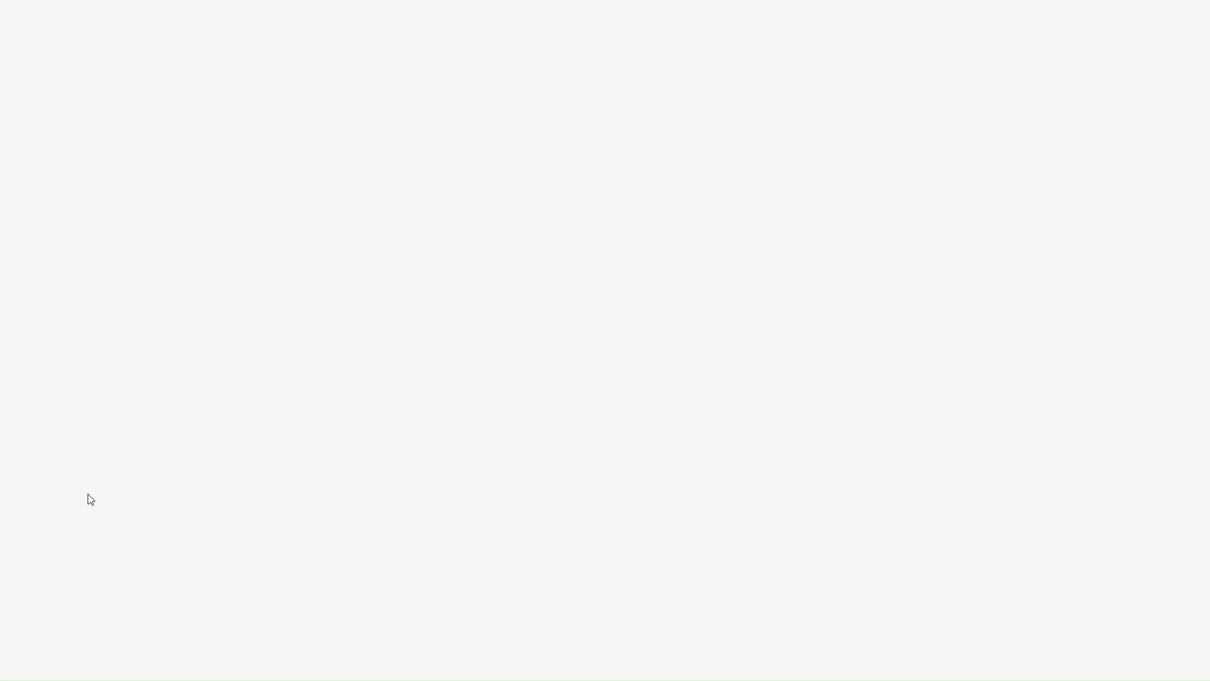
{"action": "mouse_move", "coordinate": [462, 3]}
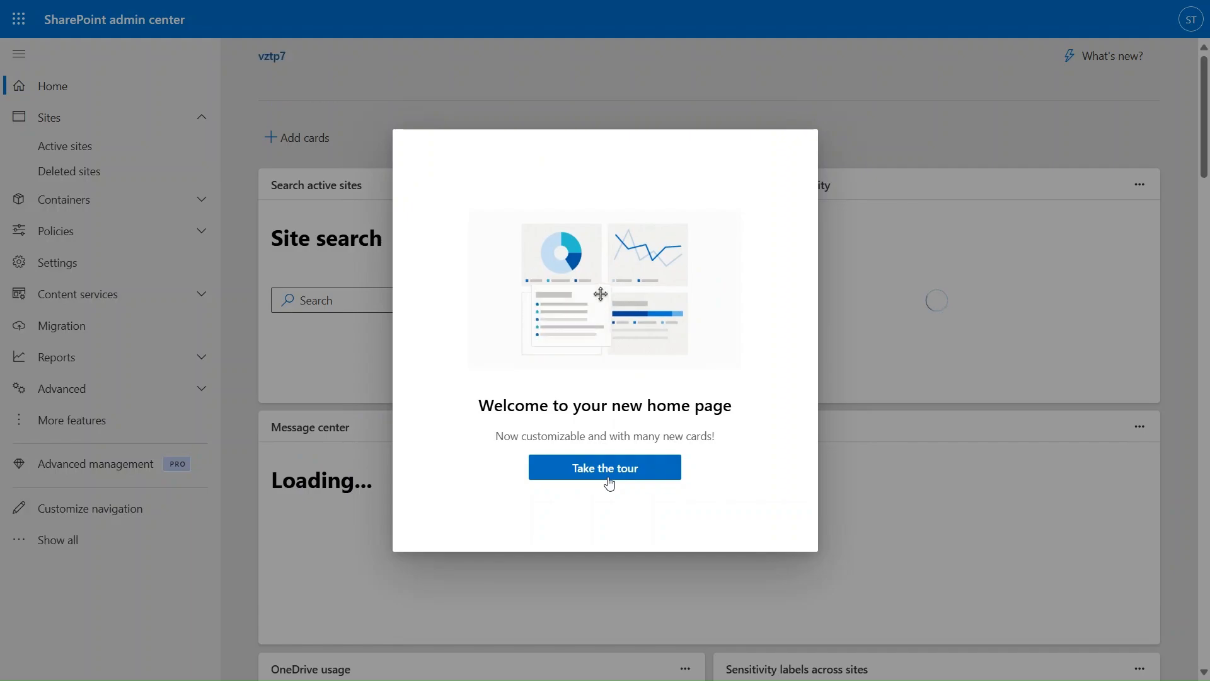
{"action": "left_click", "coordinate": [608, 480]}
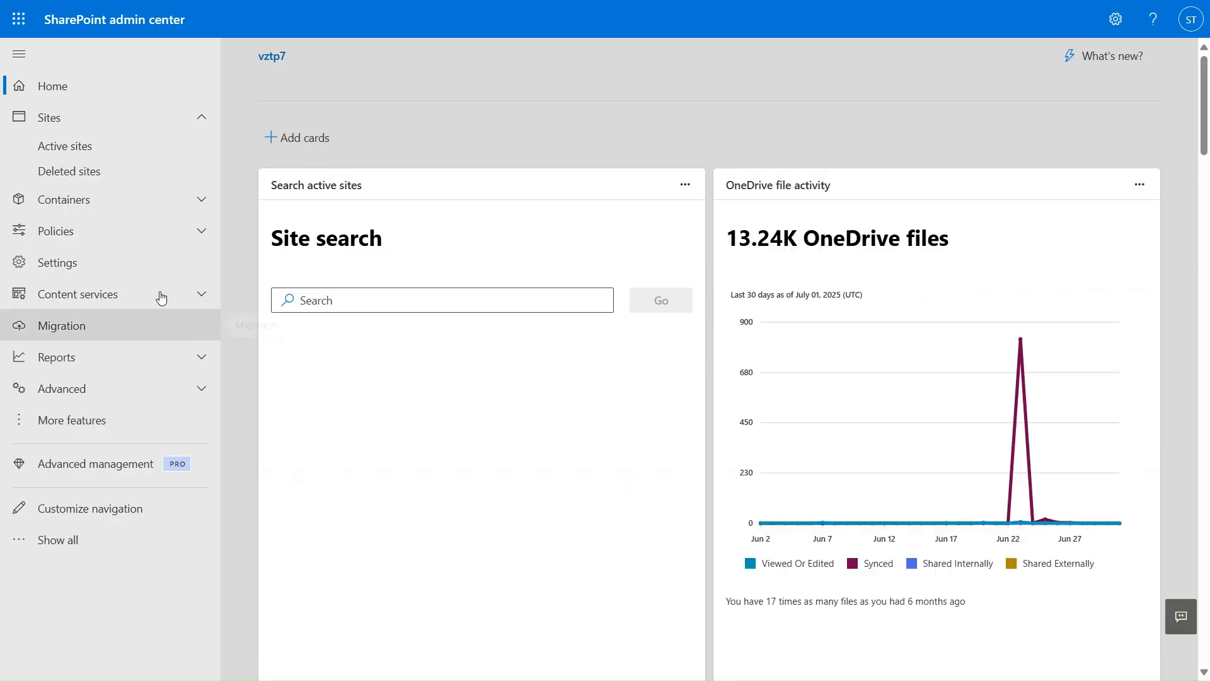
{"action": "left_click", "coordinate": [106, 155]}
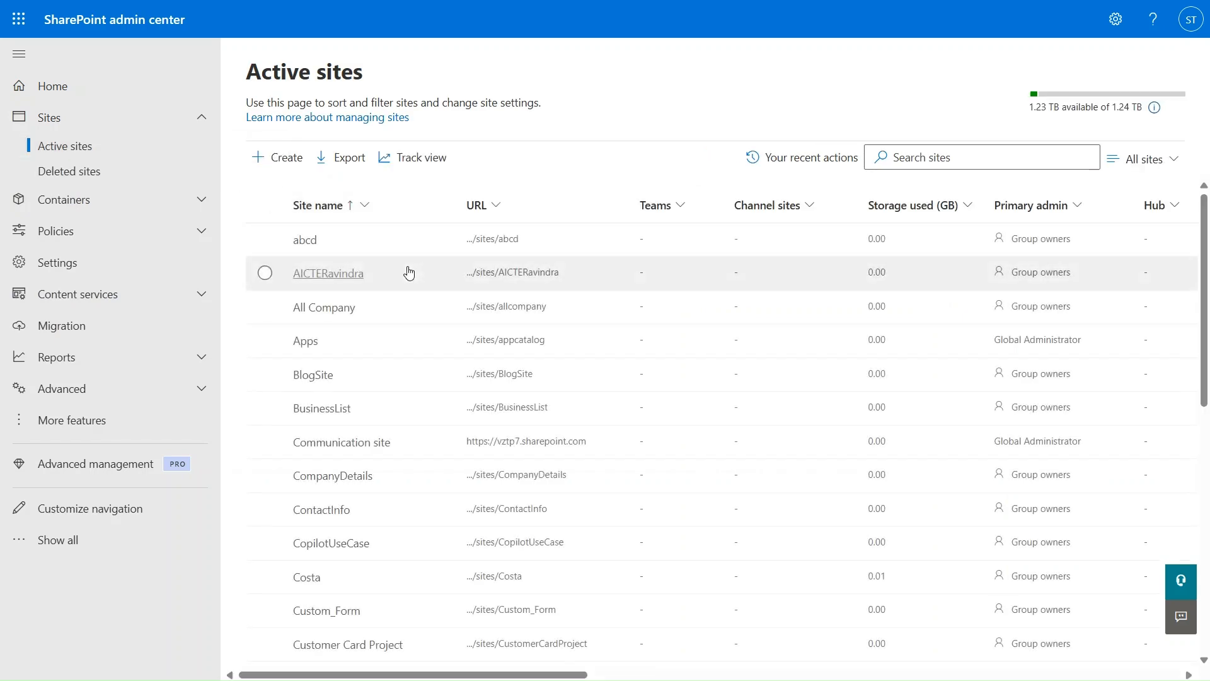
{"action": "left_click", "coordinate": [296, 6]}
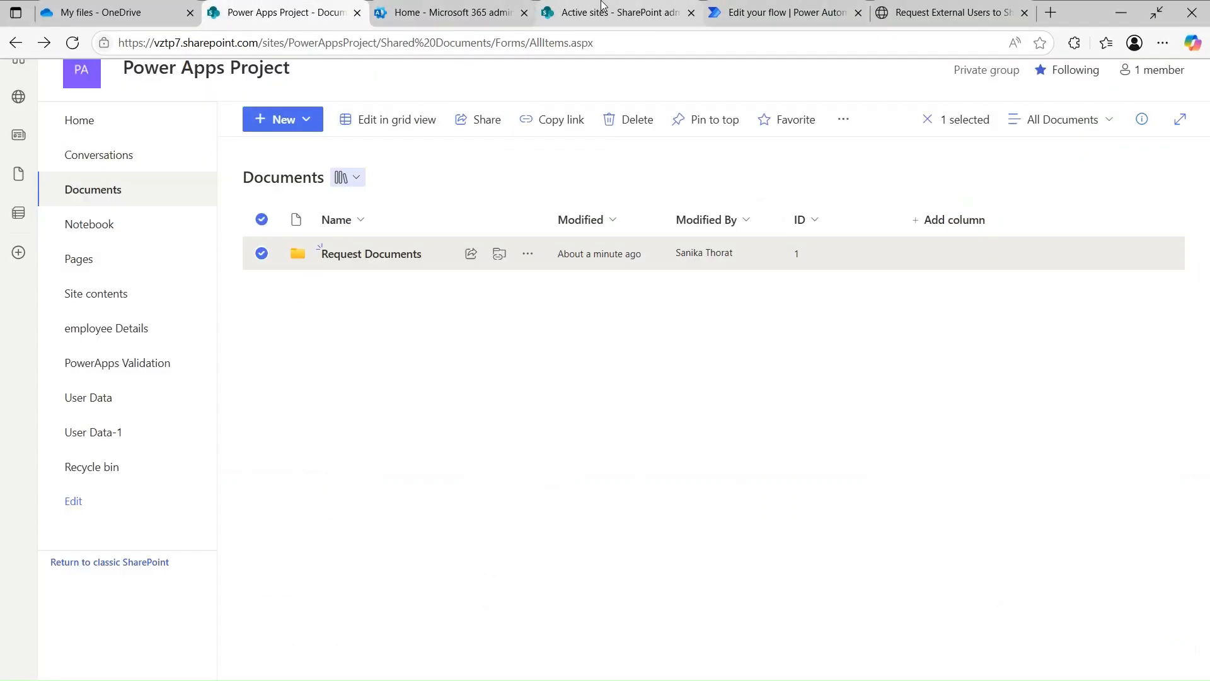
{"action": "left_click", "coordinate": [484, 11]}
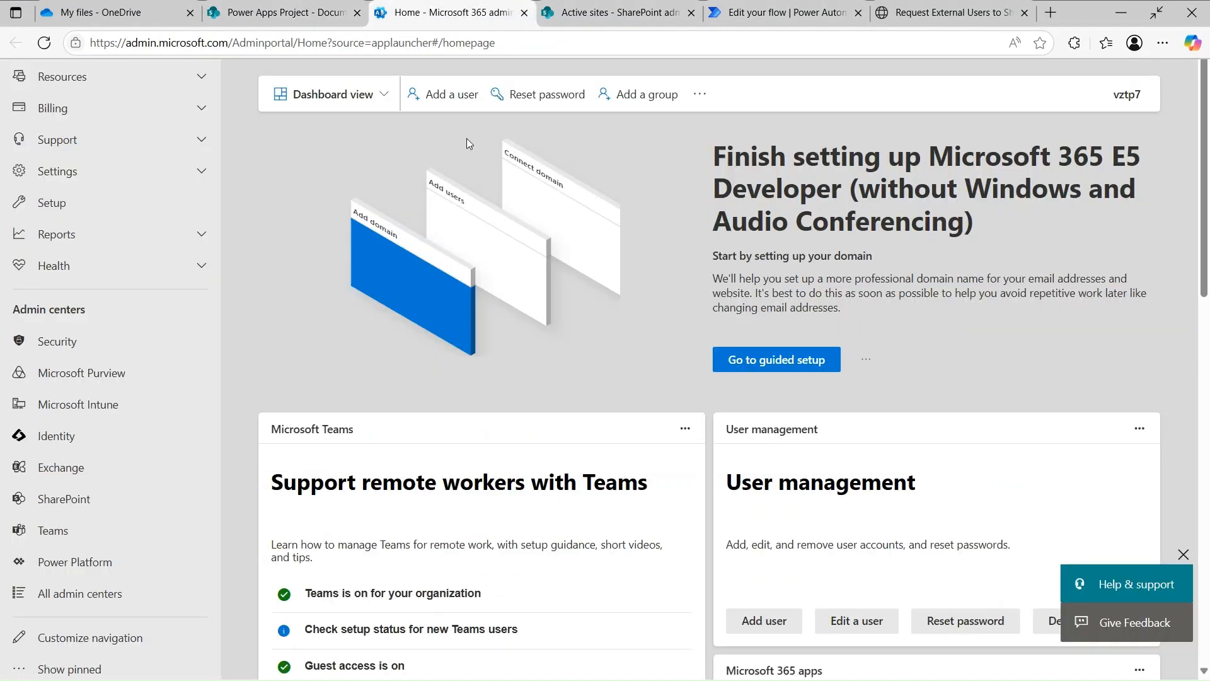
{"action": "left_click", "coordinate": [598, 16]}
{"action": "scroll", "coordinate": [474, 335], "scroll_direction": "down", "scroll_amount": 7}
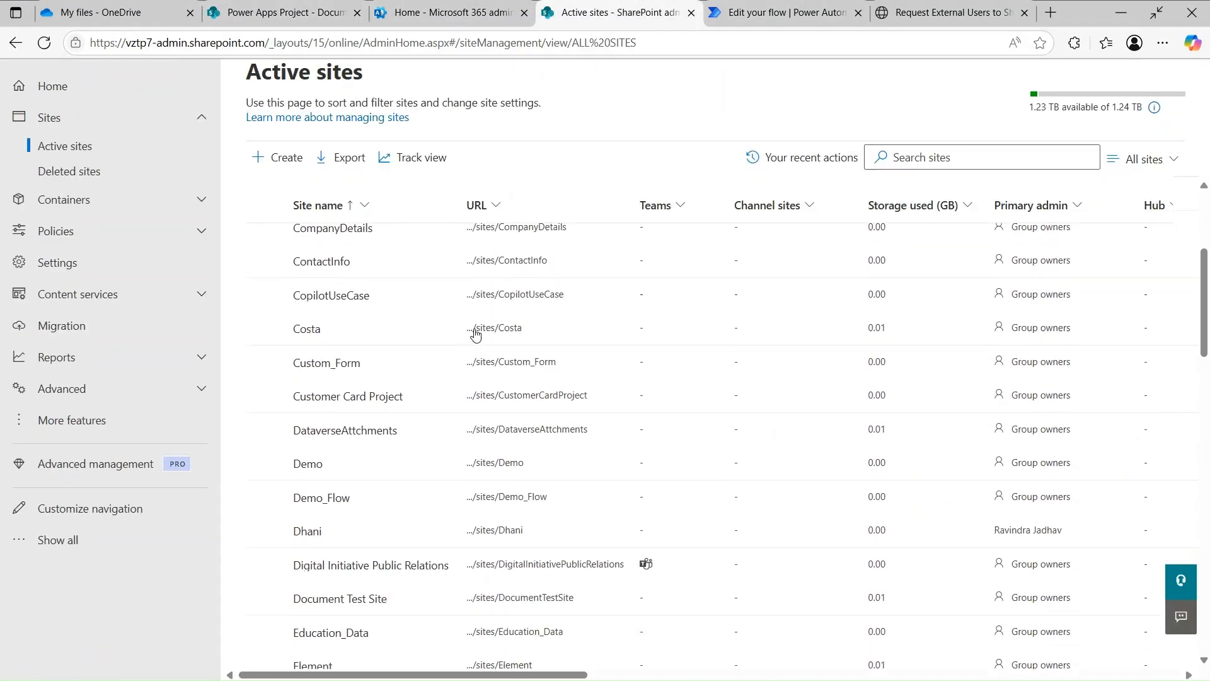
{"action": "scroll", "coordinate": [474, 334], "scroll_direction": "down", "scroll_amount": 9}
{"action": "key", "text": "F11"}
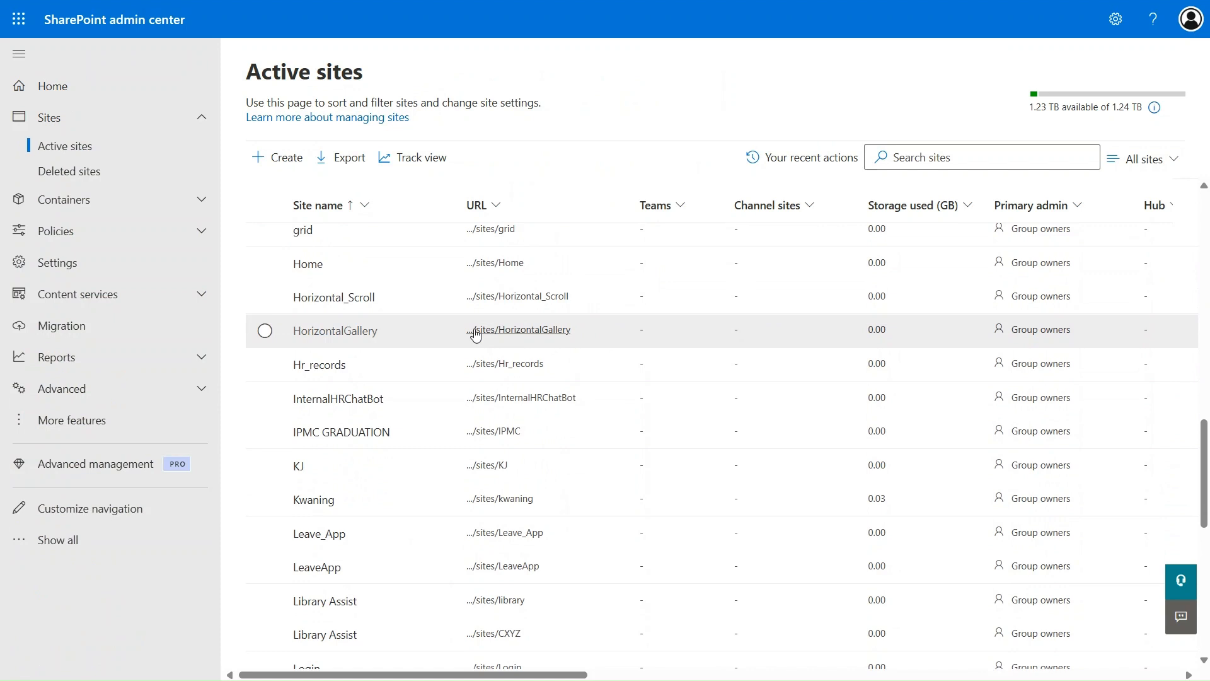
{"action": "scroll", "coordinate": [419, 498], "scroll_direction": "down", "scroll_amount": 7}
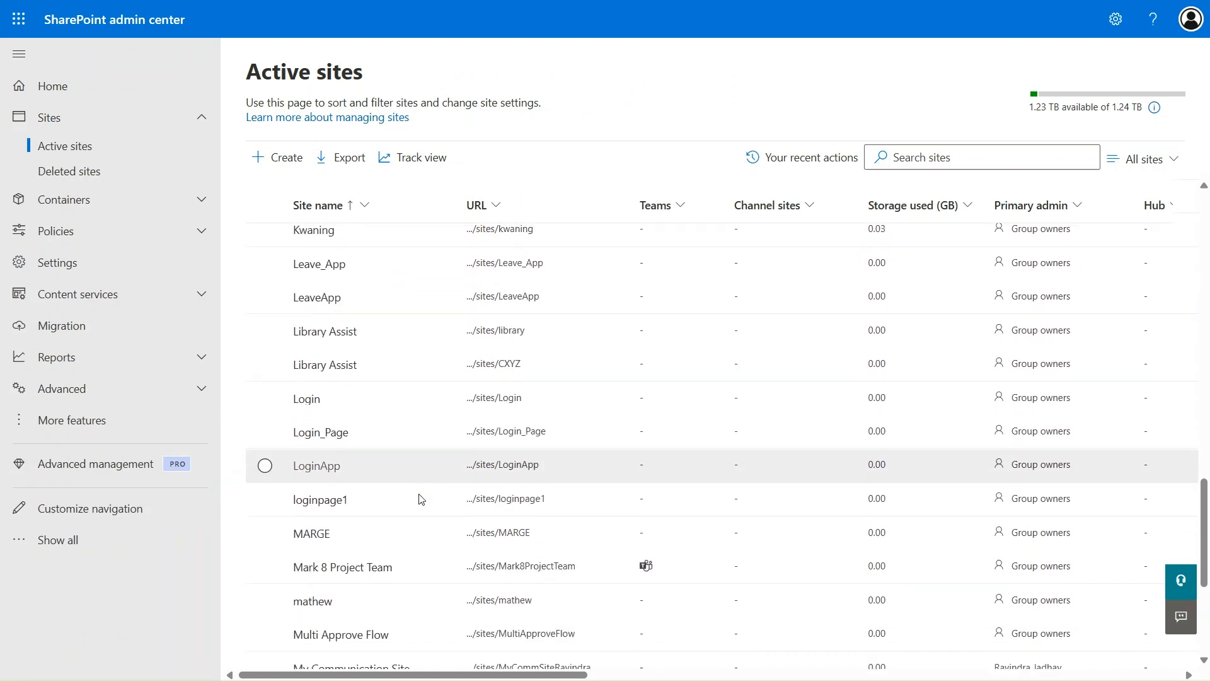
{"action": "scroll", "coordinate": [419, 497], "scroll_direction": "down", "scroll_amount": 3}
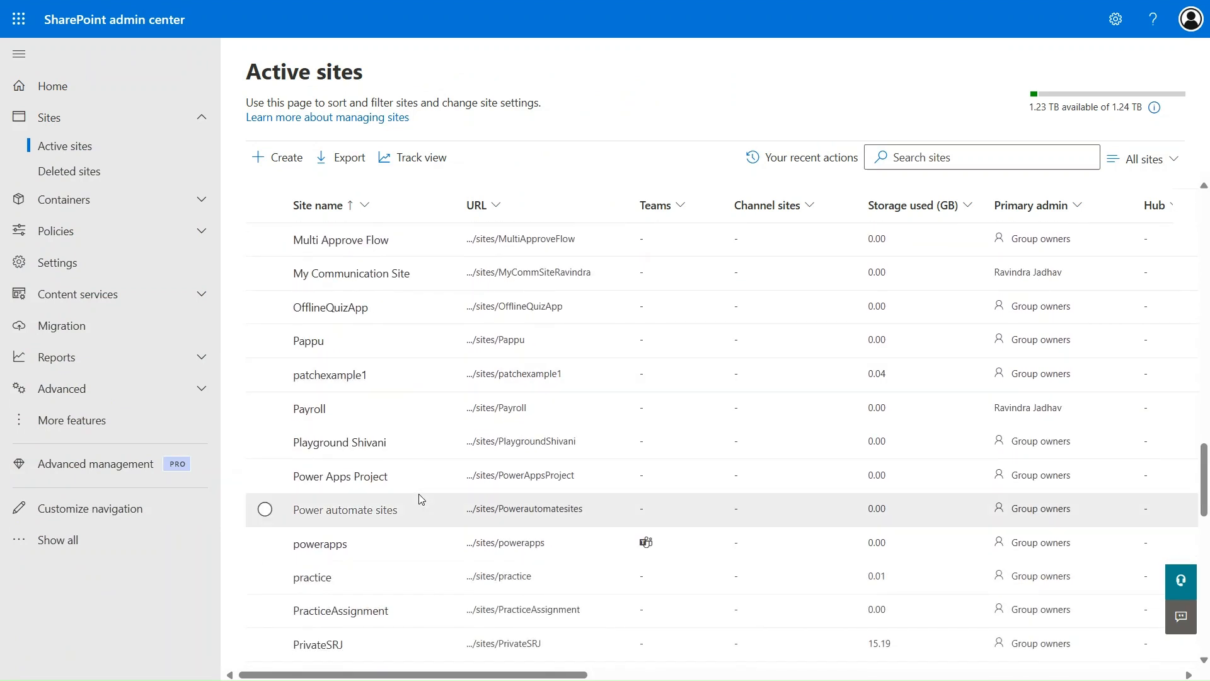
- Set the Power Apps Project site's External file sharing to Anyone in its settings and save
{"action": "left_click", "coordinate": [409, 491]}
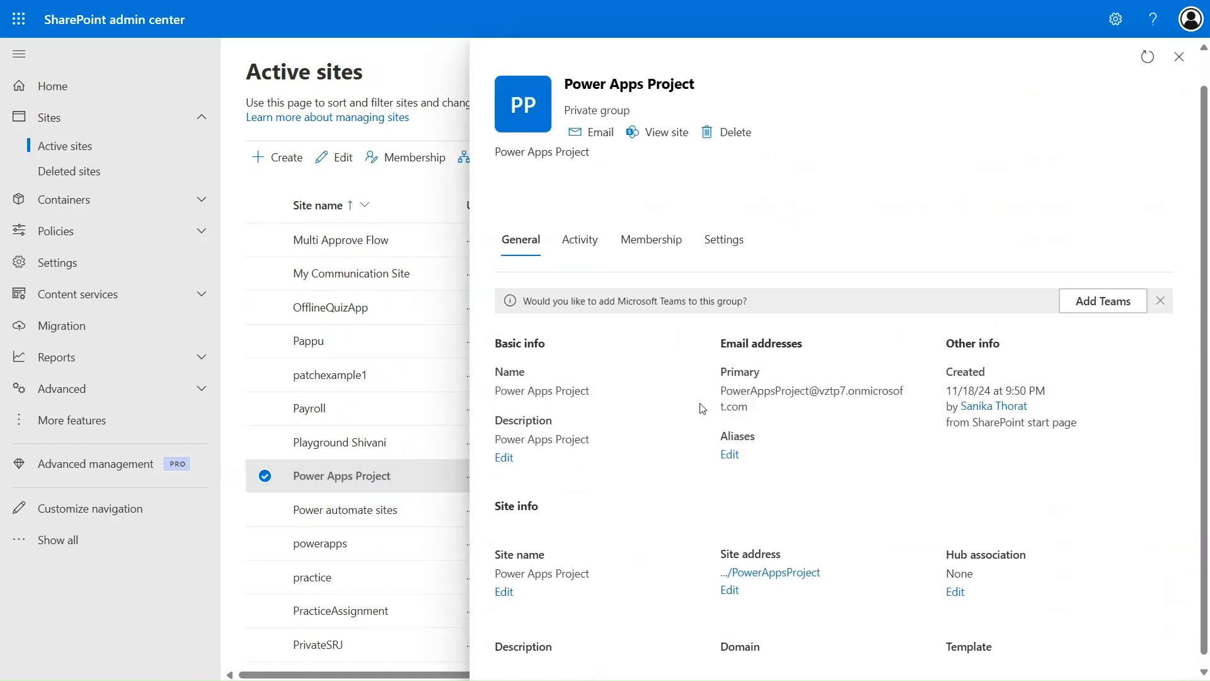
{"action": "left_click", "coordinate": [730, 225]}
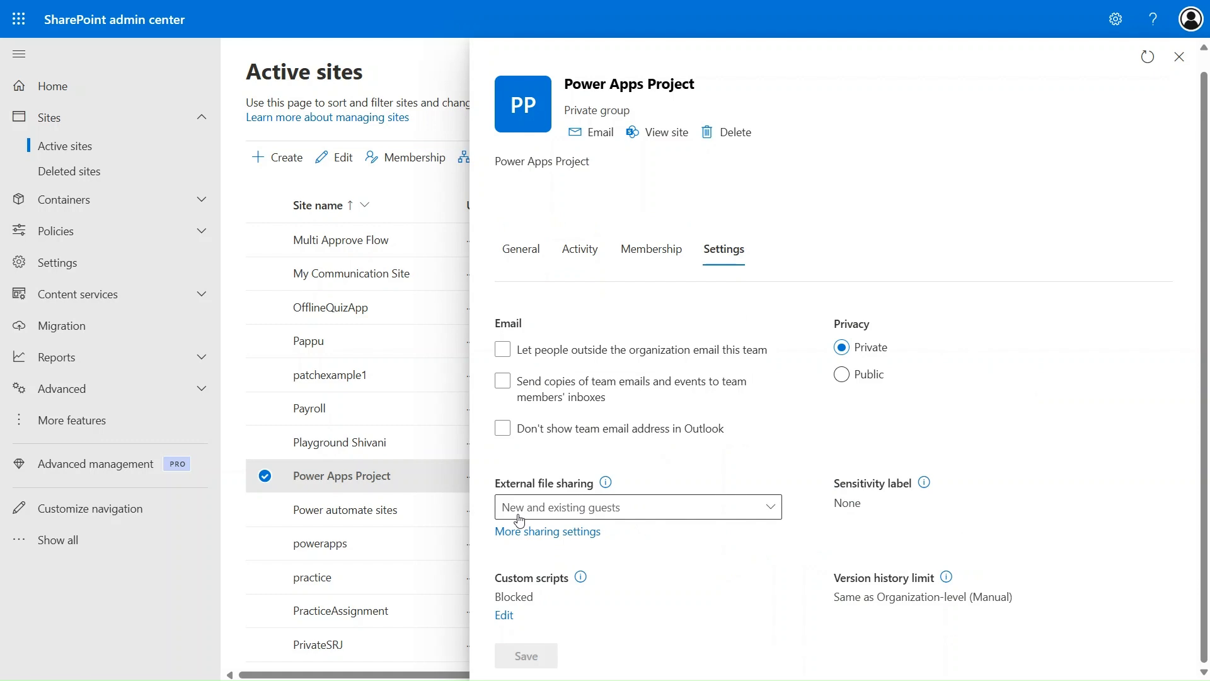
{"action": "left_click", "coordinate": [659, 515]}
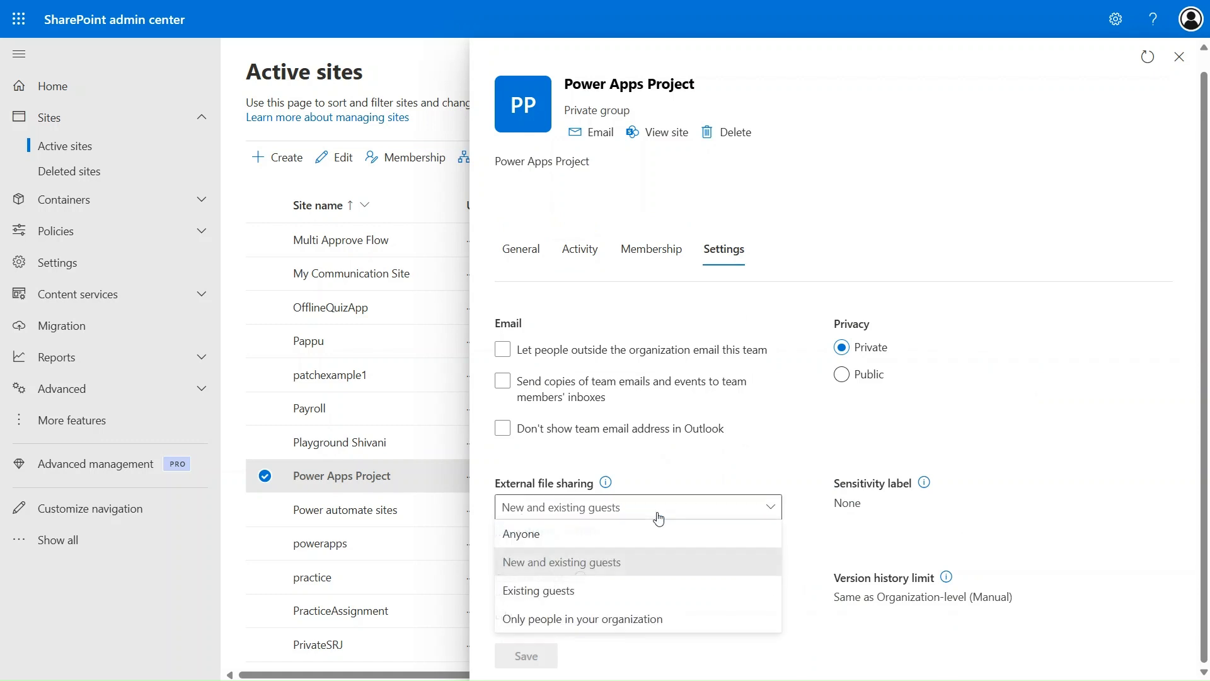
{"action": "left_click", "coordinate": [603, 536]}
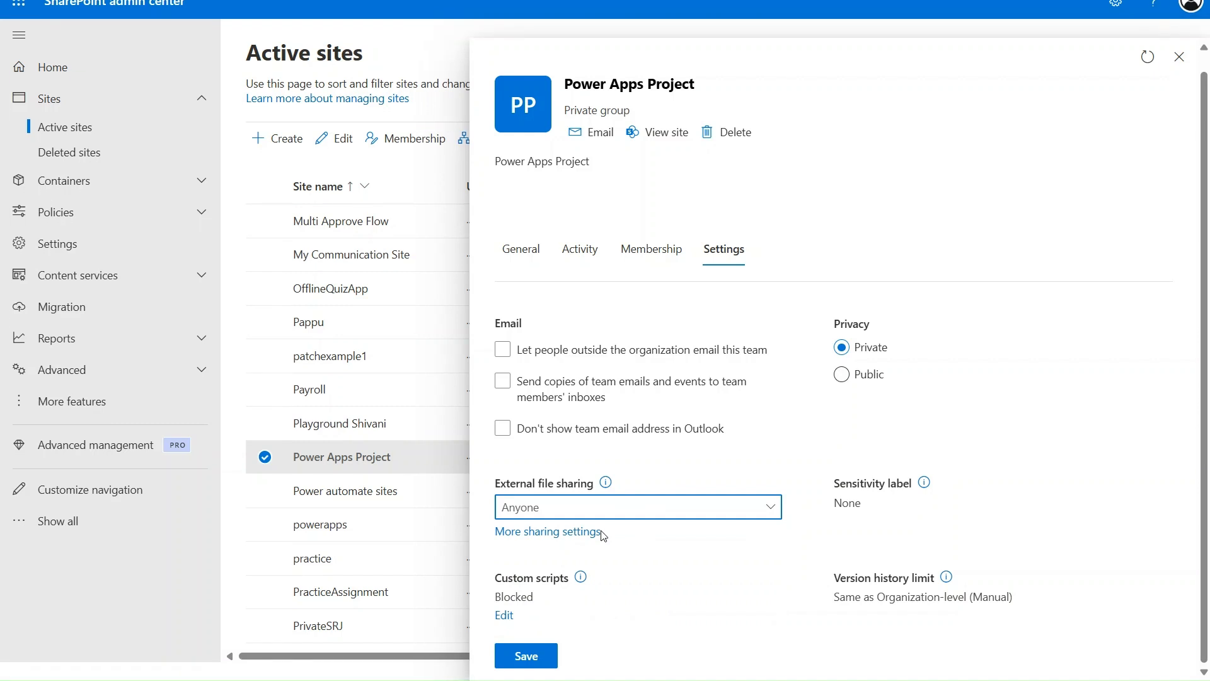
{"action": "left_click", "coordinate": [521, 658]}
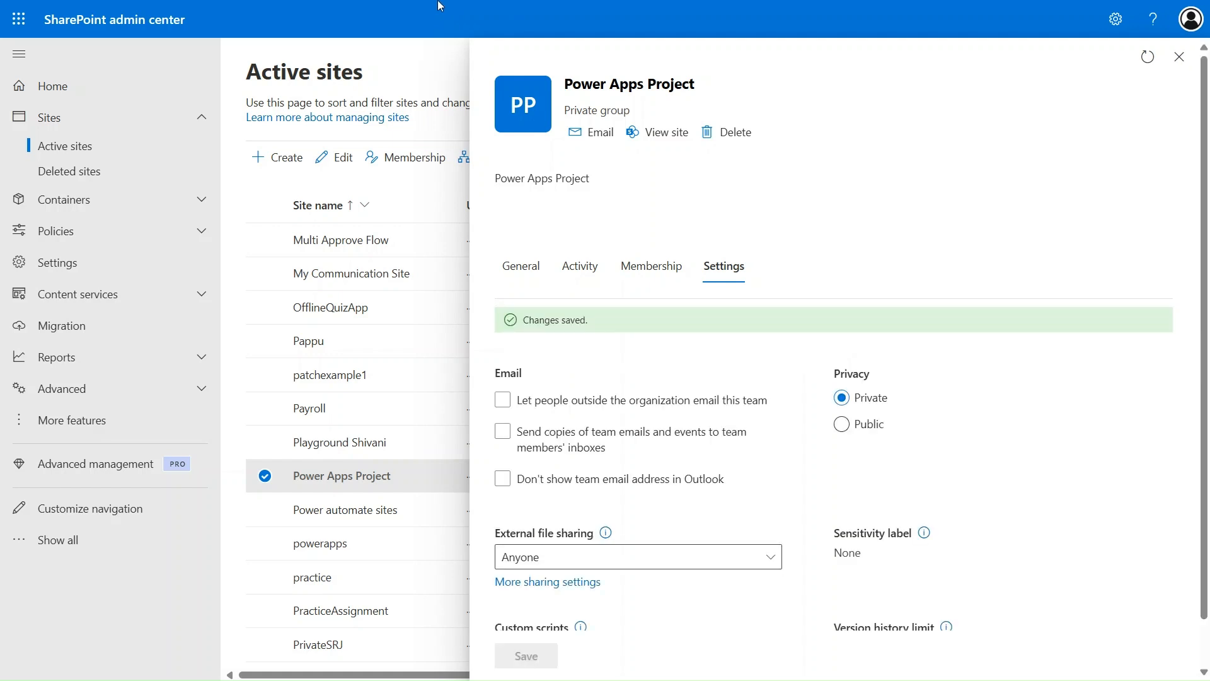
- Reload the Power Apps Project library and check the site's sharing settings in the admin tab
{"action": "mouse_move", "coordinate": [439, 3]}
{"action": "left_click", "coordinate": [301, 5]}
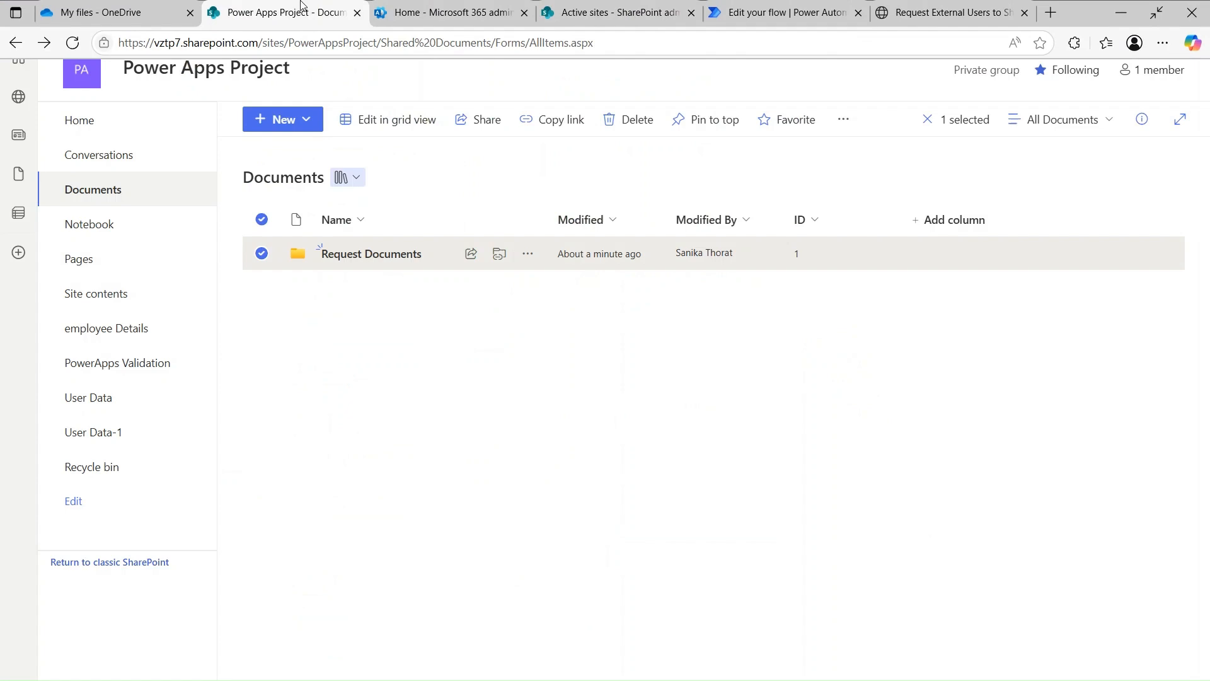
{"action": "left_click", "coordinate": [73, 49]}
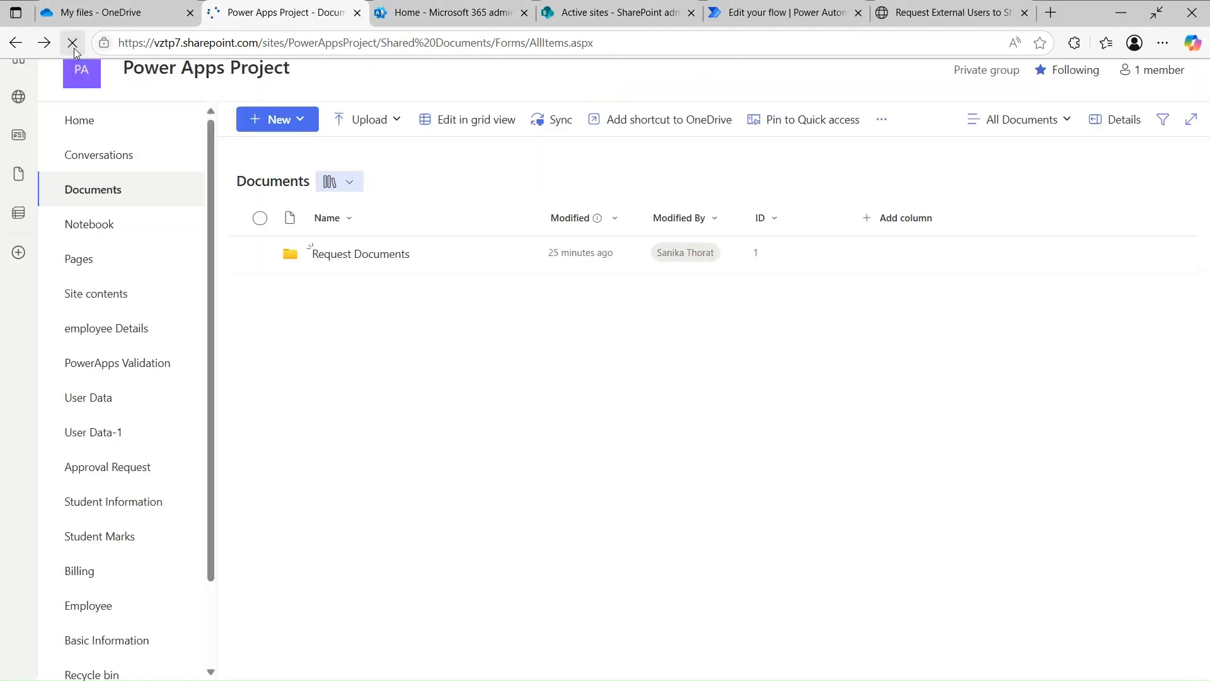
{"action": "left_click", "coordinate": [73, 47]}
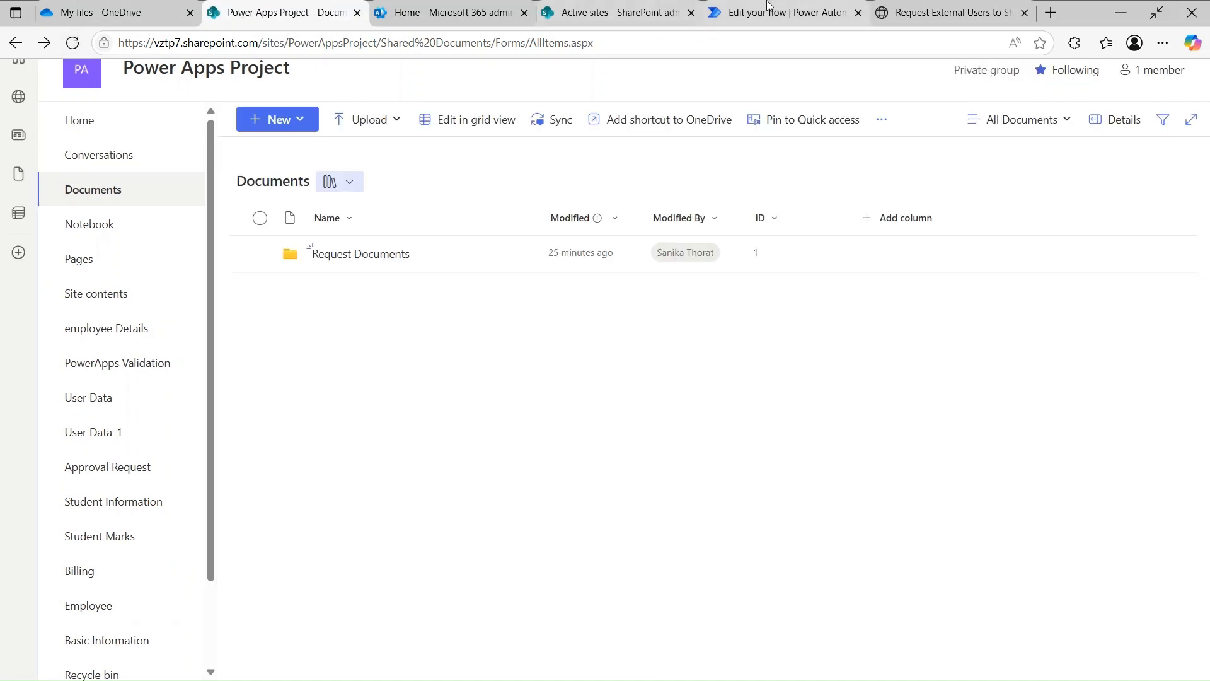
{"action": "left_click", "coordinate": [581, 9]}
{"action": "left_click", "coordinate": [656, 404]}
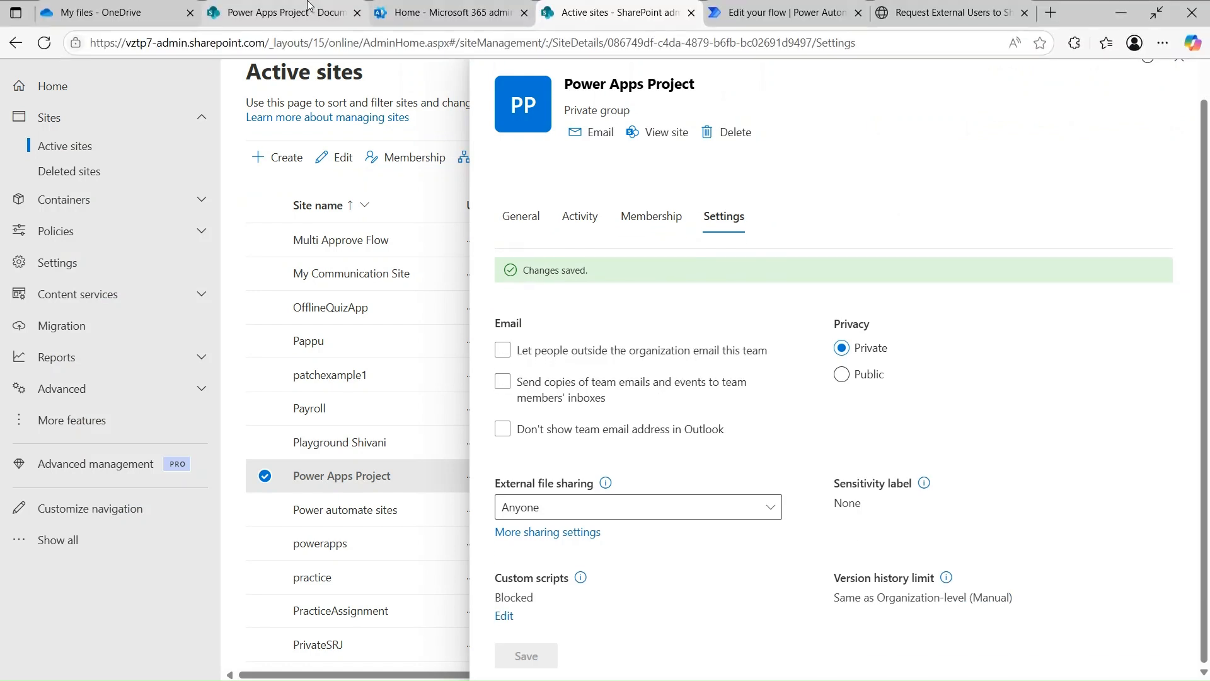
- Back in the Documents library, select the Request Documents folder and open its actions menu
{"action": "left_click", "coordinate": [281, 11]}
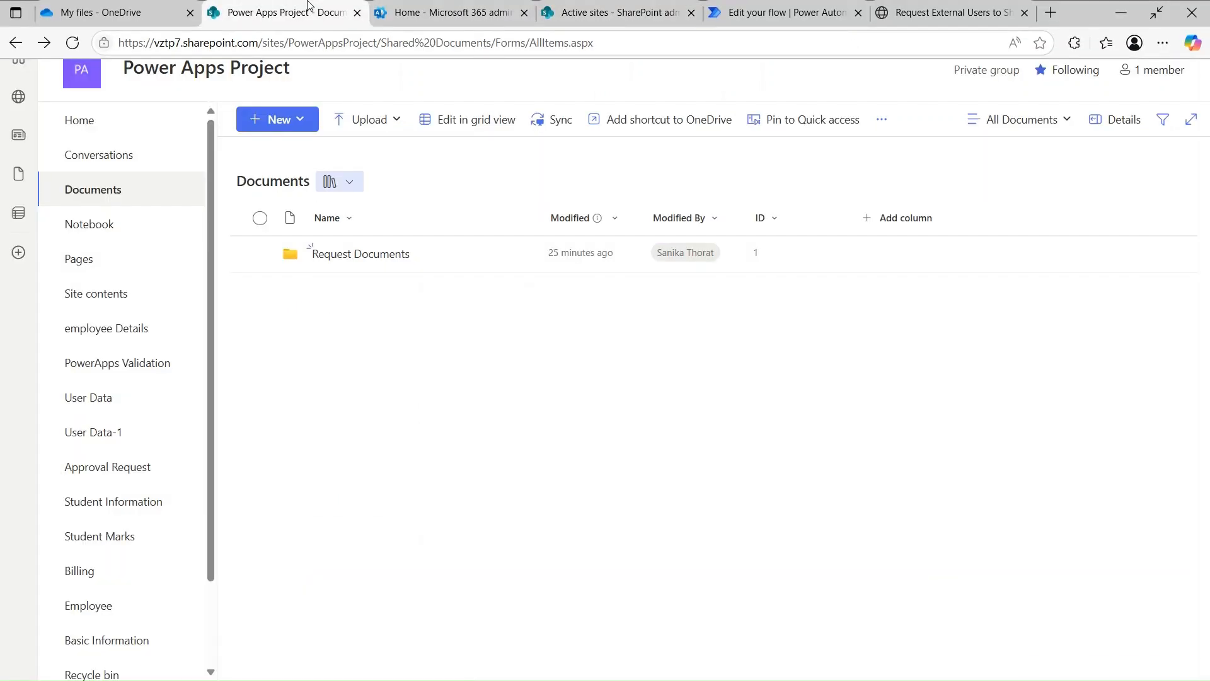
{"action": "left_click", "coordinate": [259, 255]}
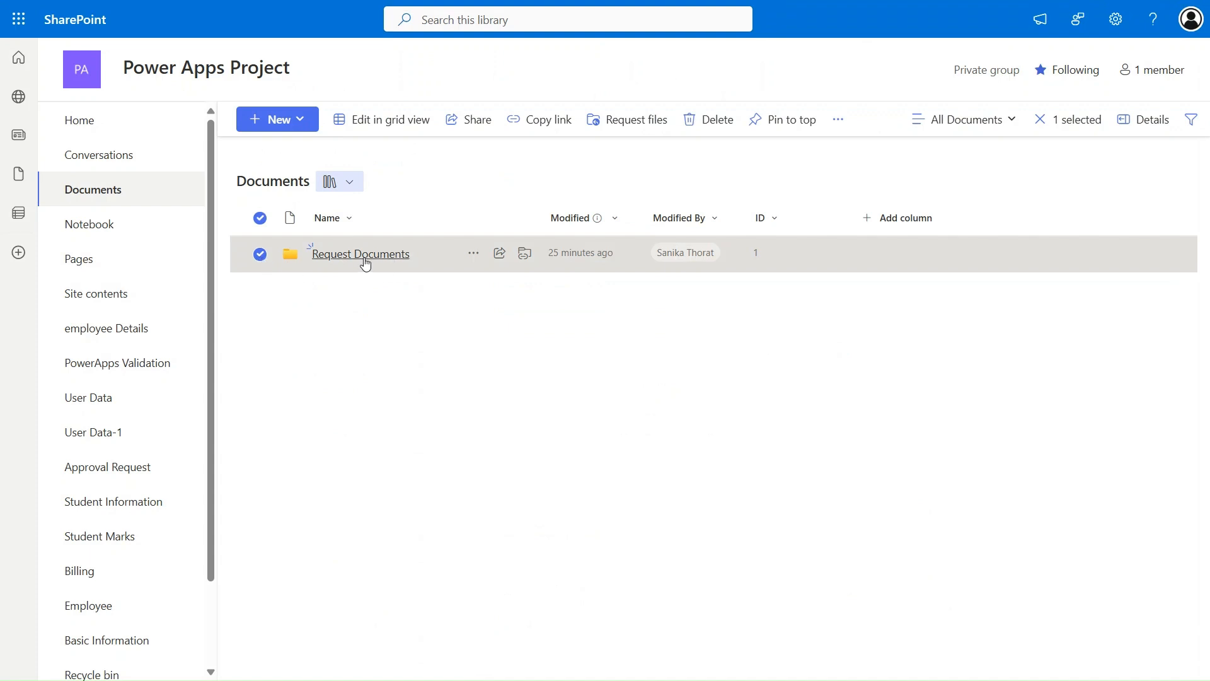
{"action": "left_click", "coordinate": [839, 121]}
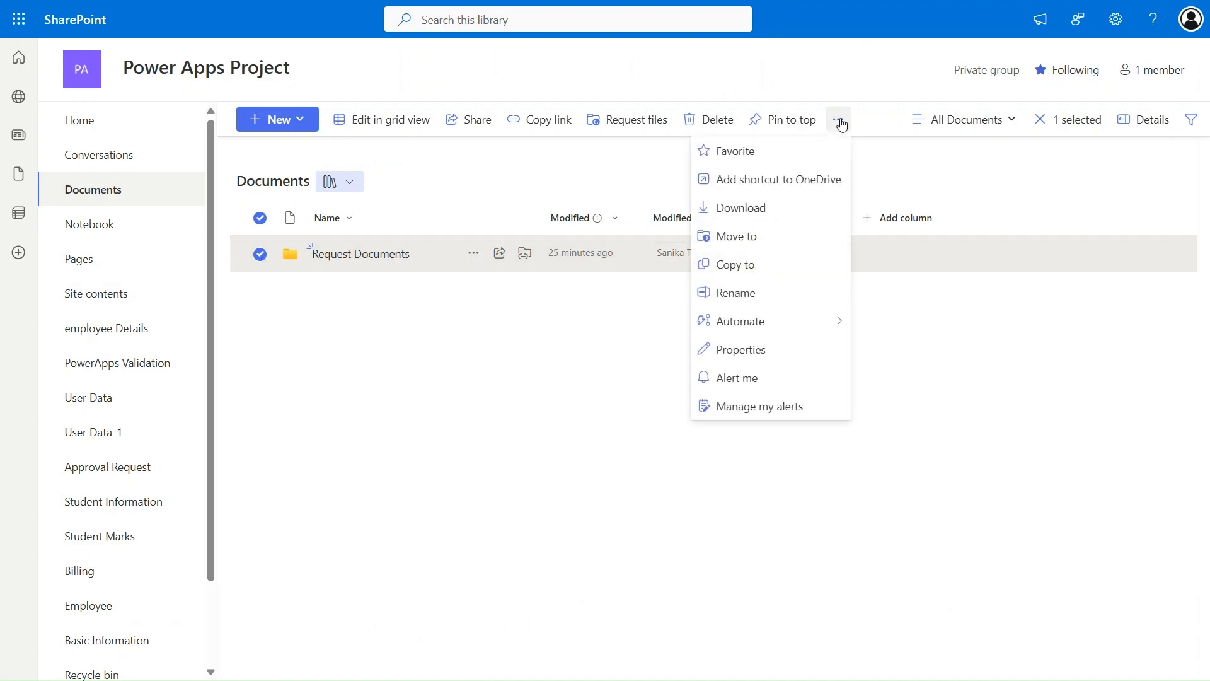
{"action": "left_click", "coordinate": [471, 254]}
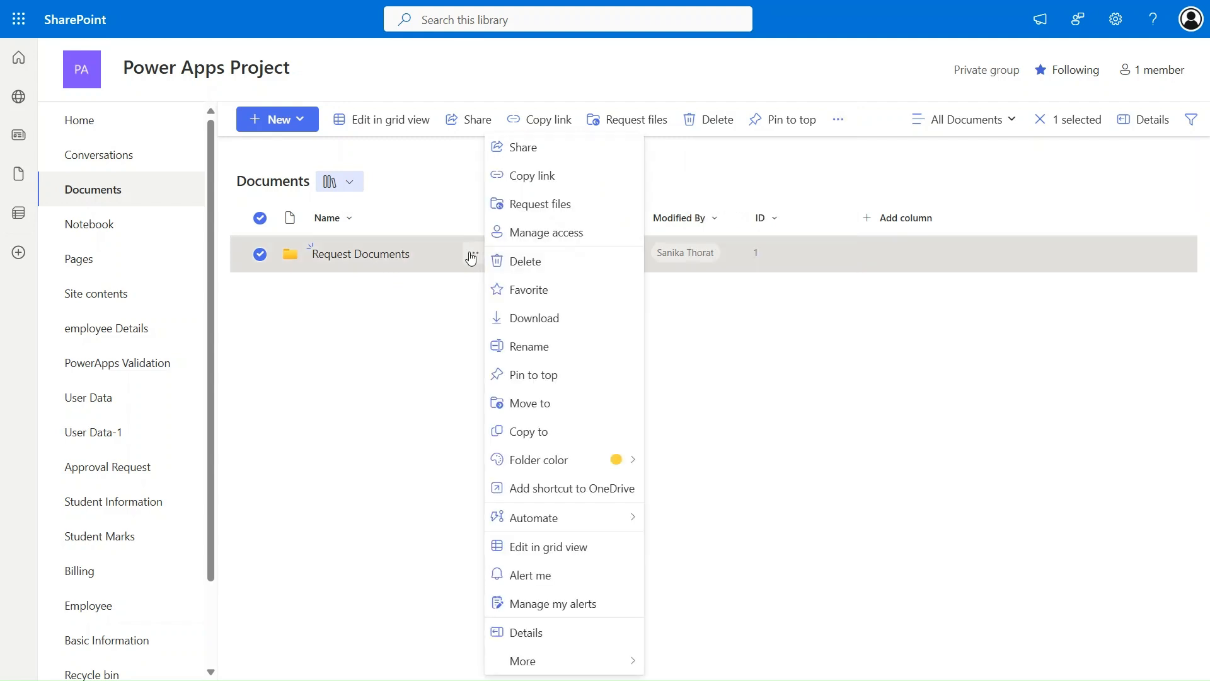
- Create a 'Requesting File' file request for Request Documents and copy its upload link
{"action": "left_click", "coordinate": [526, 211]}
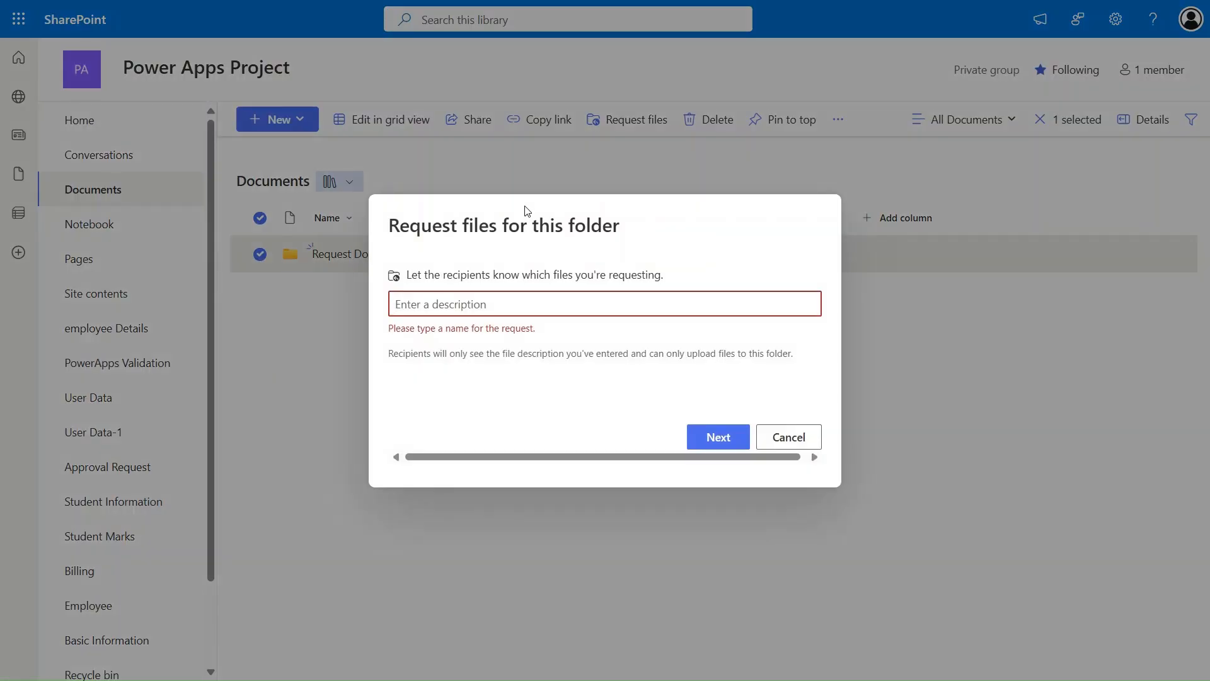
{"action": "left_click", "coordinate": [504, 297]}
{"action": "type", "text": "R"}
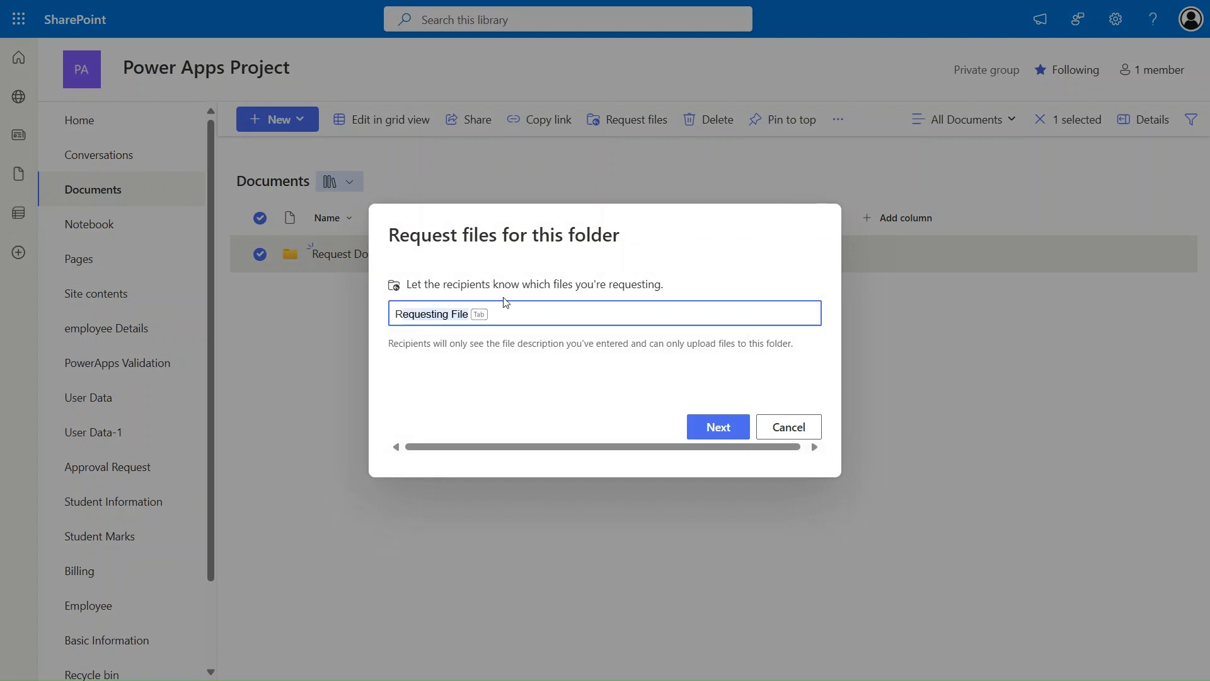
{"action": "key", "text": "Tab"}
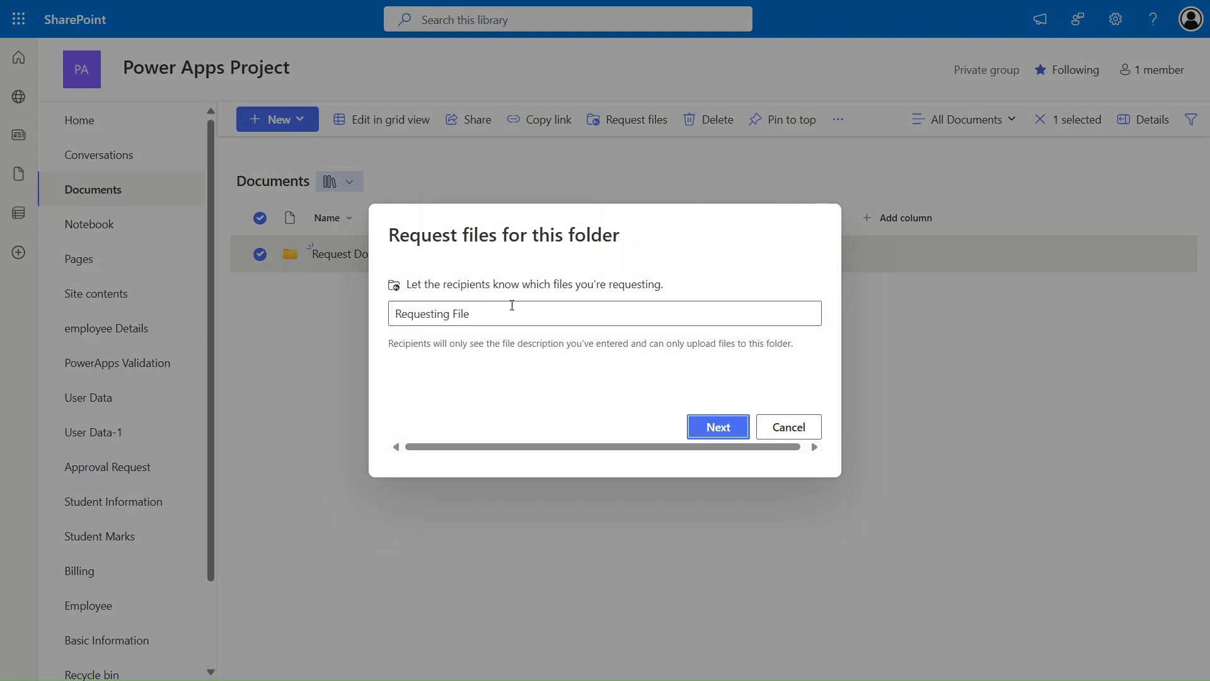
{"action": "left_click", "coordinate": [706, 430]}
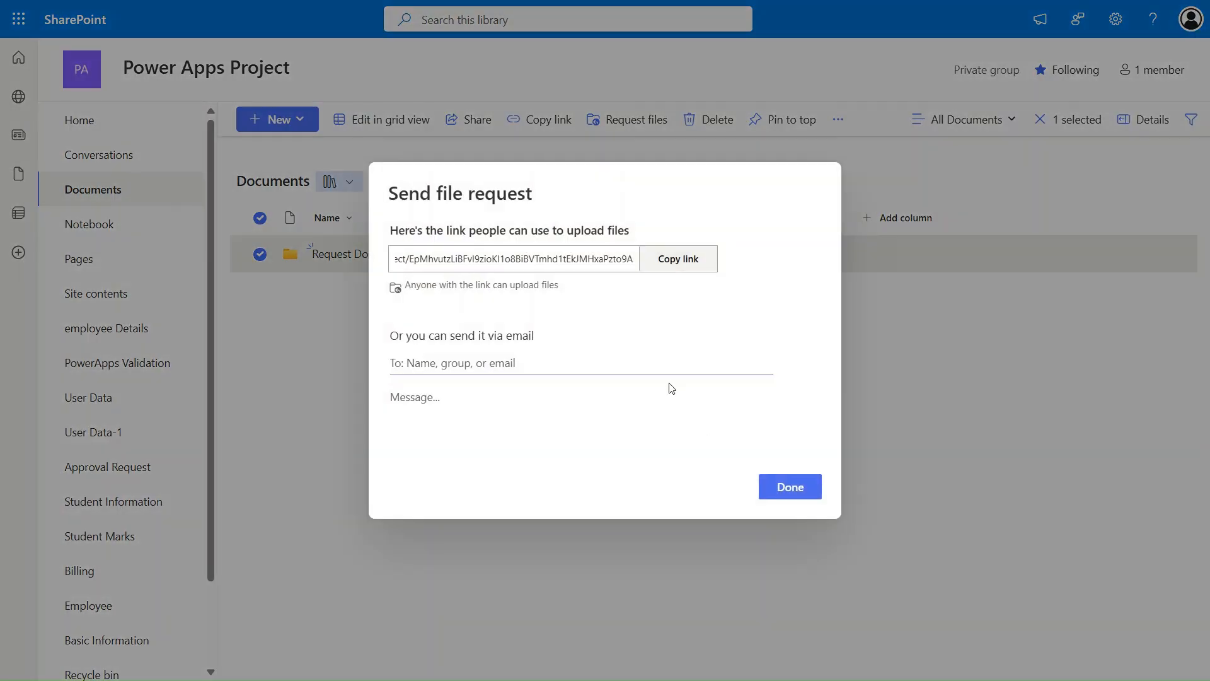
{"action": "left_click", "coordinate": [696, 260]}
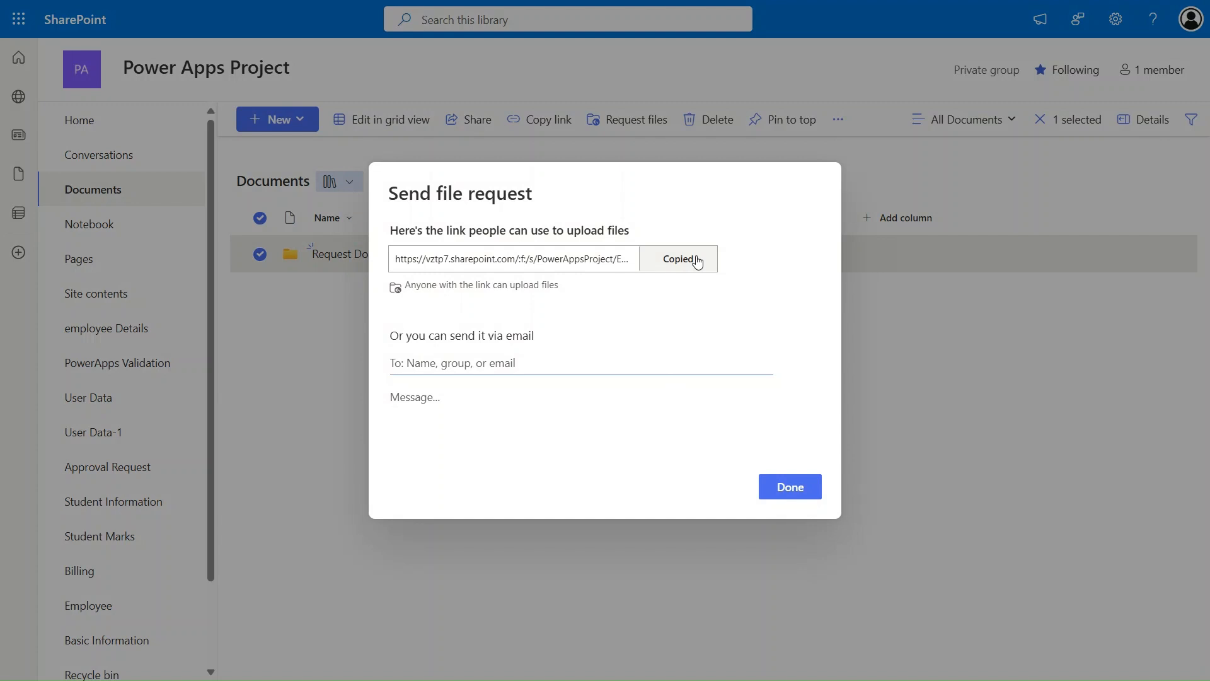
{"action": "mouse_move", "coordinate": [815, 3]}
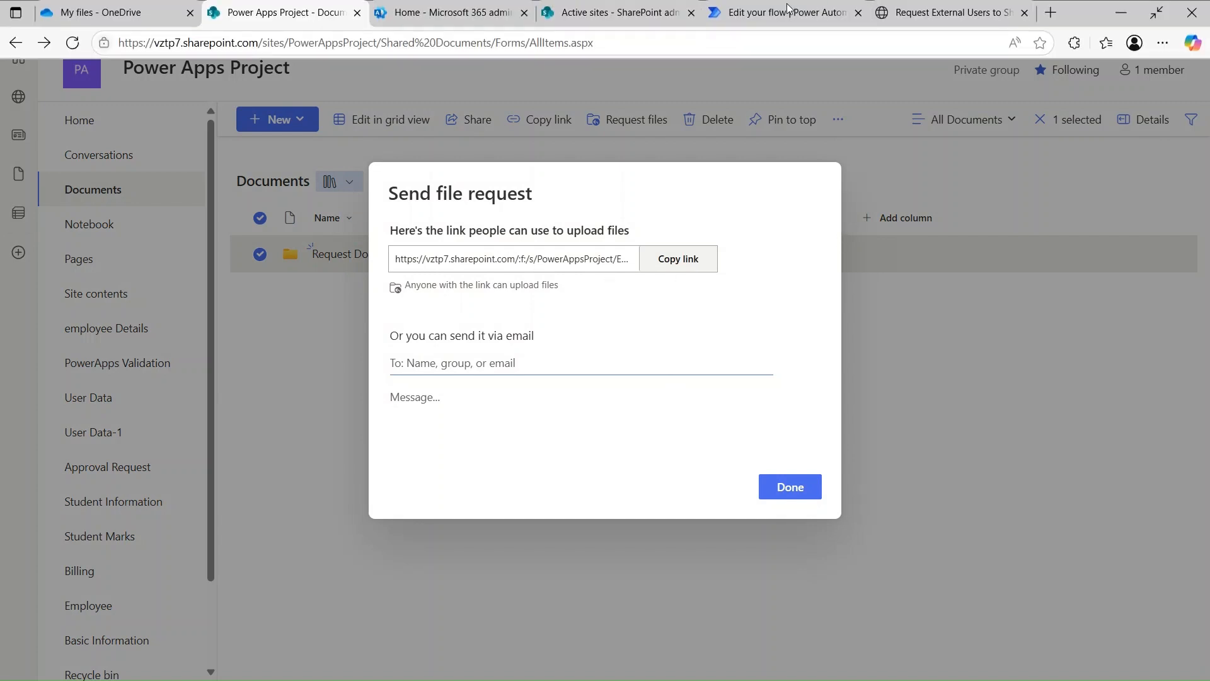
{"action": "left_click", "coordinate": [971, 9]}
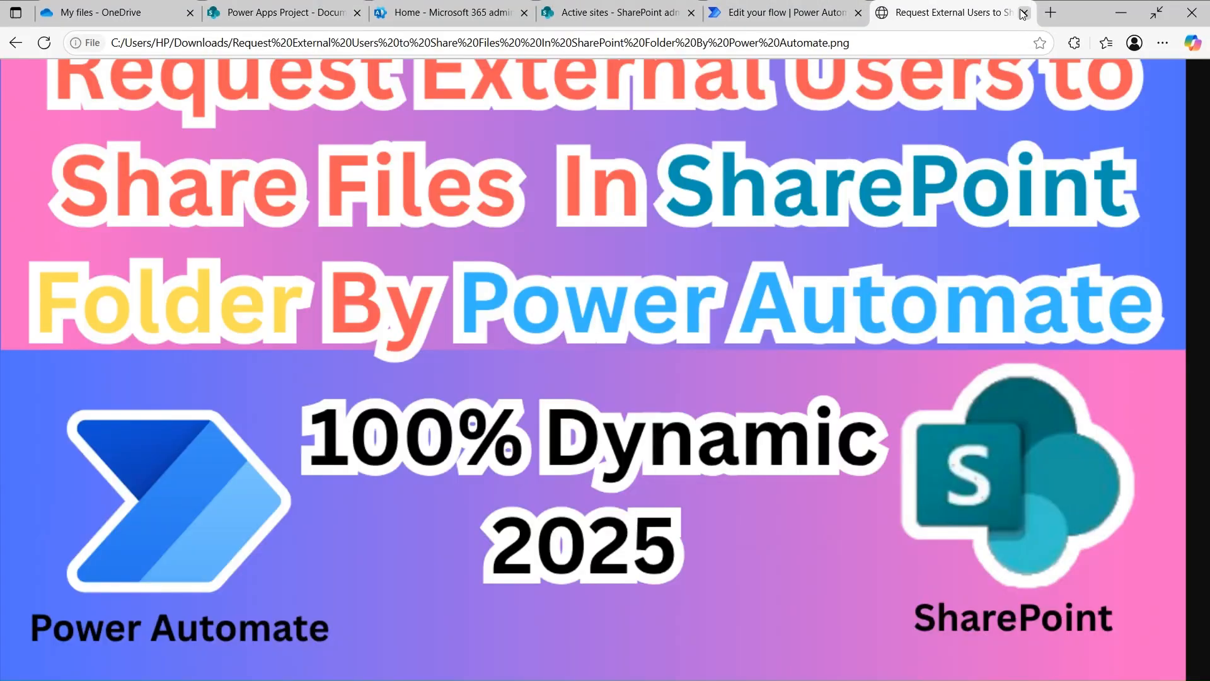
- Paste the copied file request link into a new browser tab and highlight its unique code
{"action": "left_click", "coordinate": [1050, 13]}
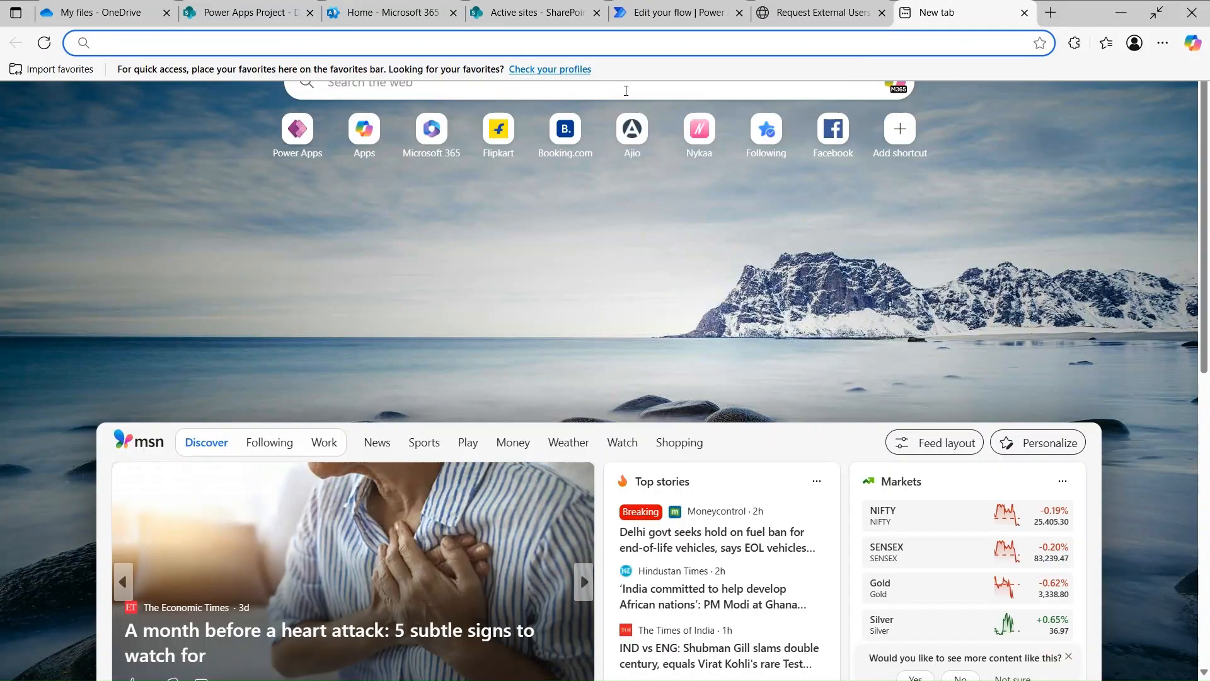
{"action": "key", "text": "ctrl+v"}
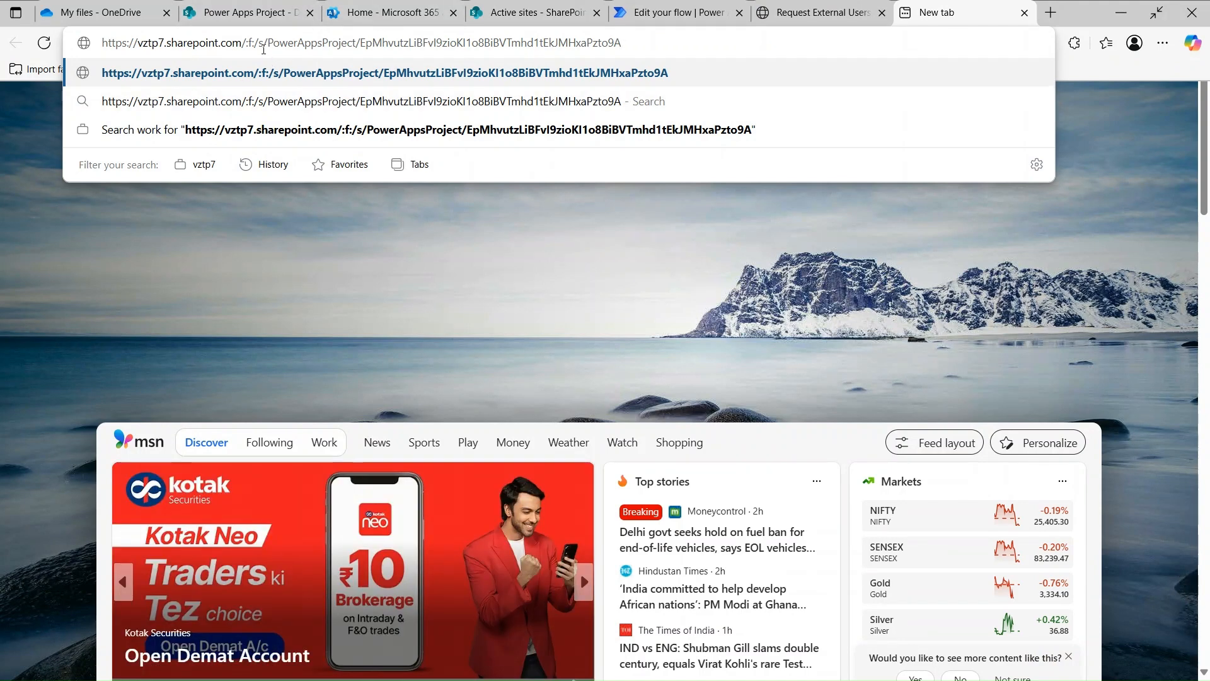
{"action": "double_click", "coordinate": [376, 42]}
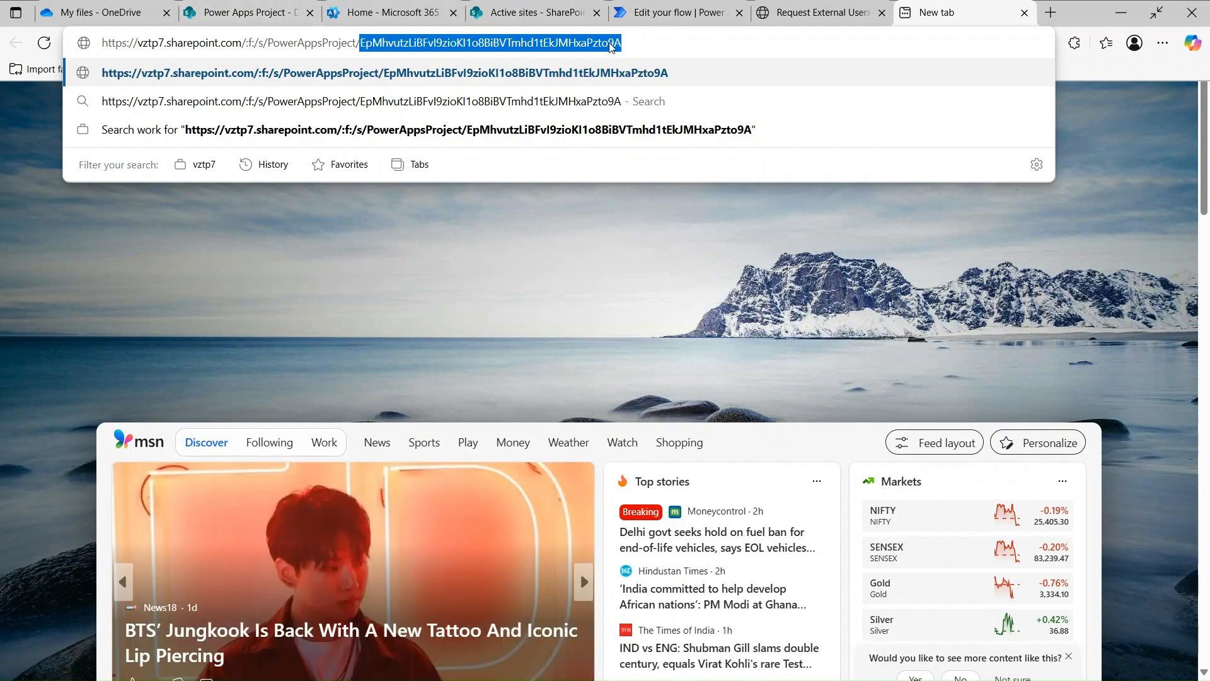
- Load the Requesting File upload page, then move to the RequestFiles flow editor
{"action": "key", "text": "Return"}
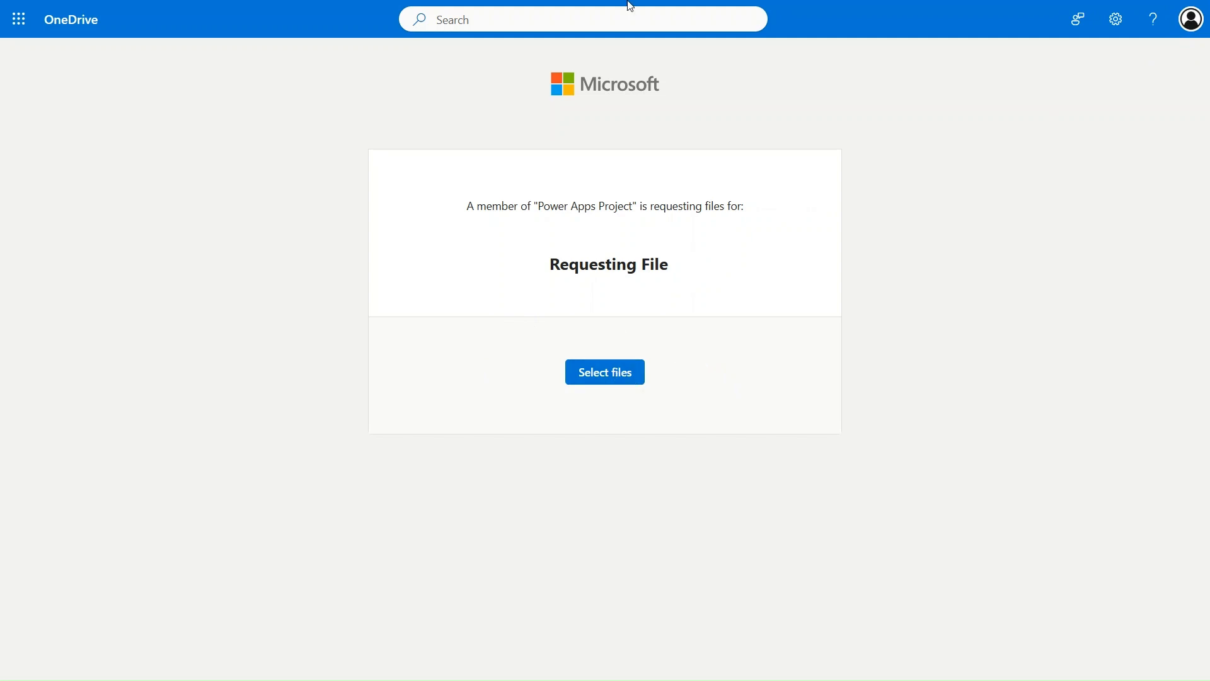
{"action": "mouse_move", "coordinate": [628, 3]}
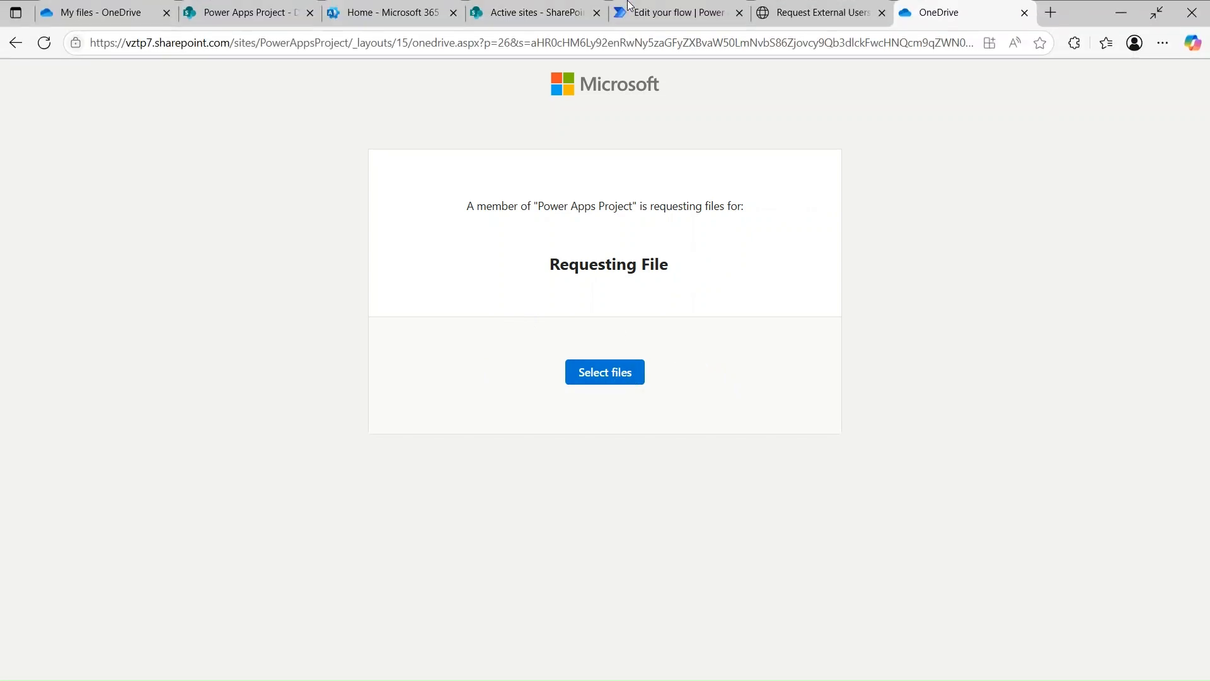
{"action": "left_click", "coordinate": [627, 8]}
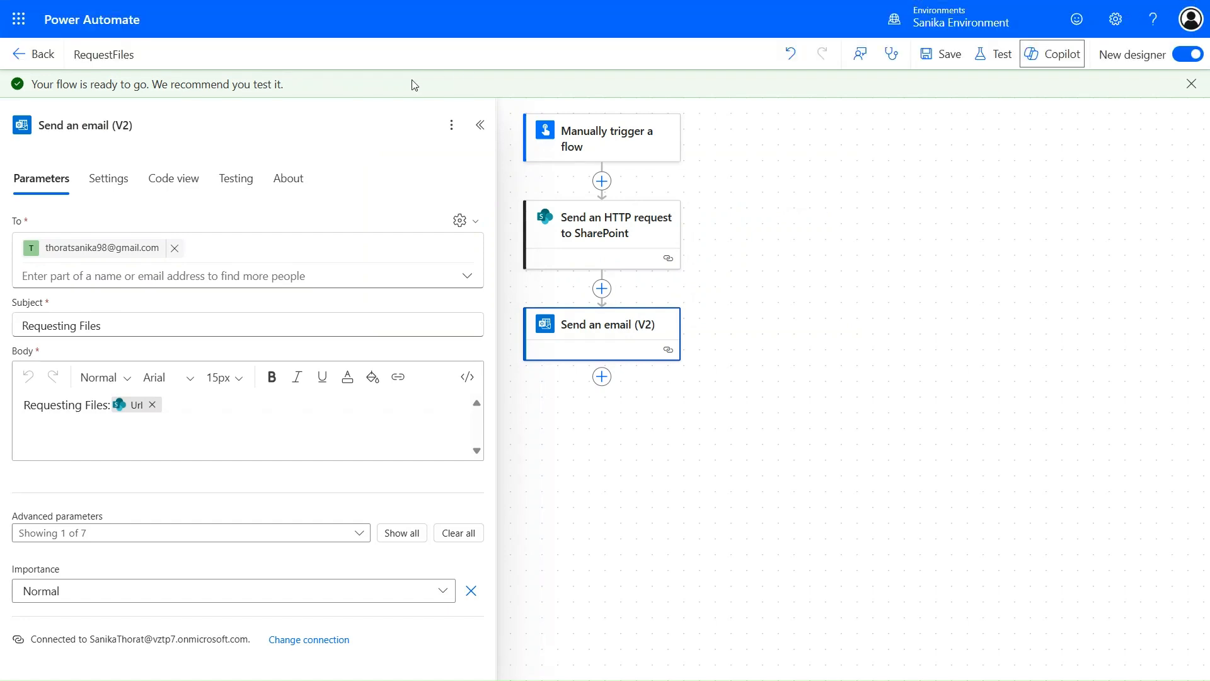
- Inspect the flow's trigger and HTTP request steps, search actions for 'http', then close the panel unchanged
{"action": "left_click", "coordinate": [583, 134]}
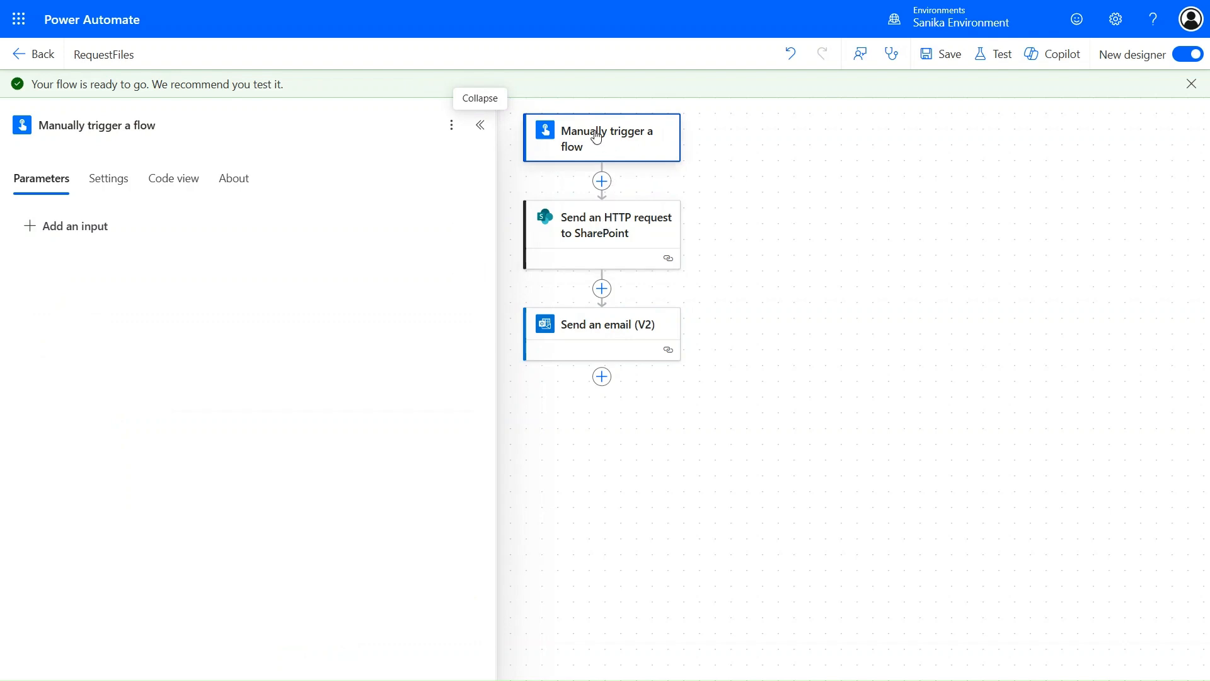
{"action": "left_click", "coordinate": [604, 238]}
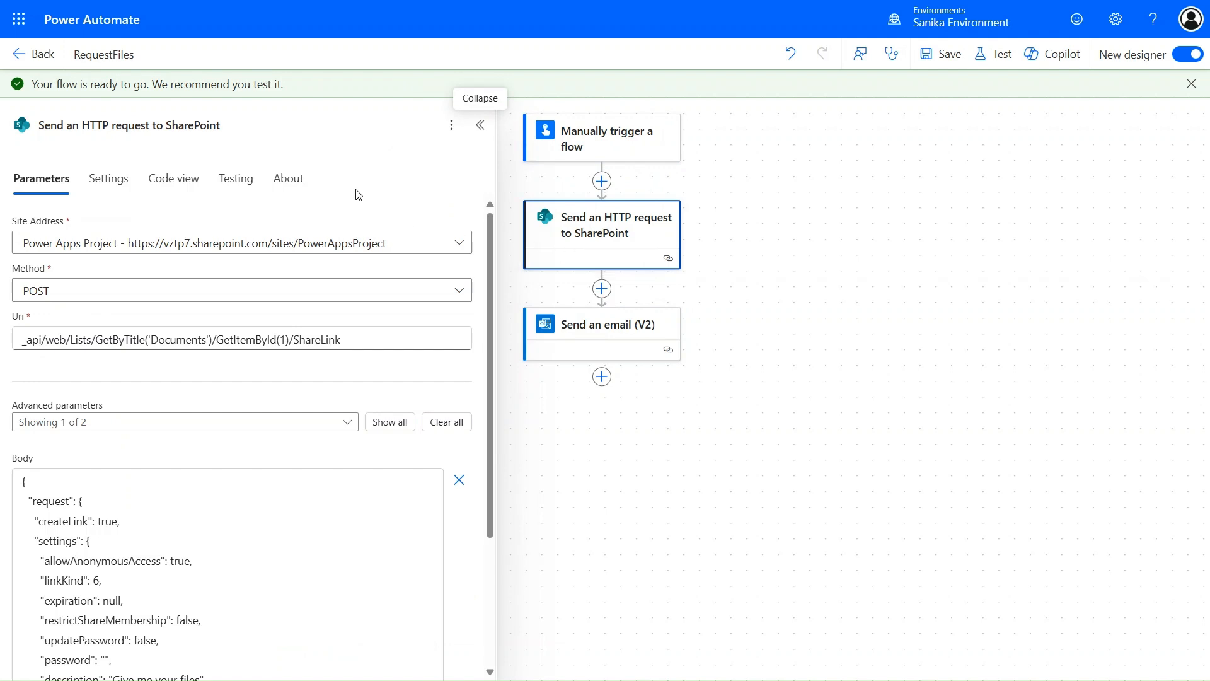
{"action": "left_click", "coordinate": [602, 182]}
{"action": "type", "text": "http"}
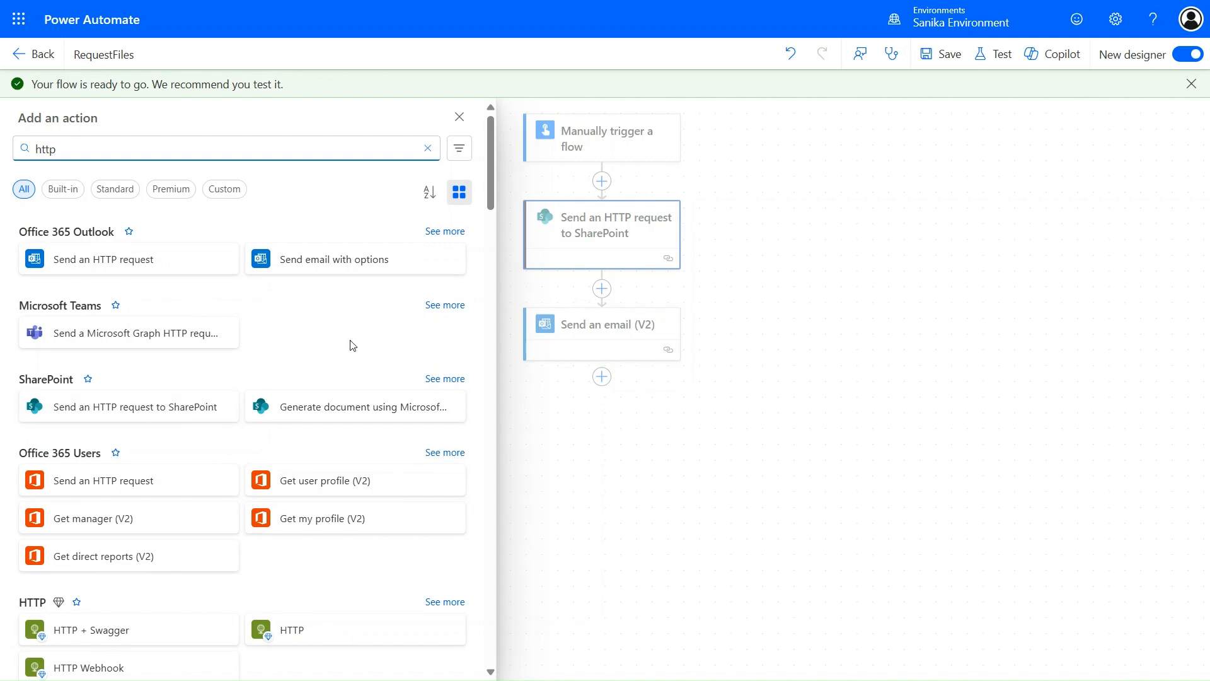
{"action": "left_click", "coordinate": [582, 250]}
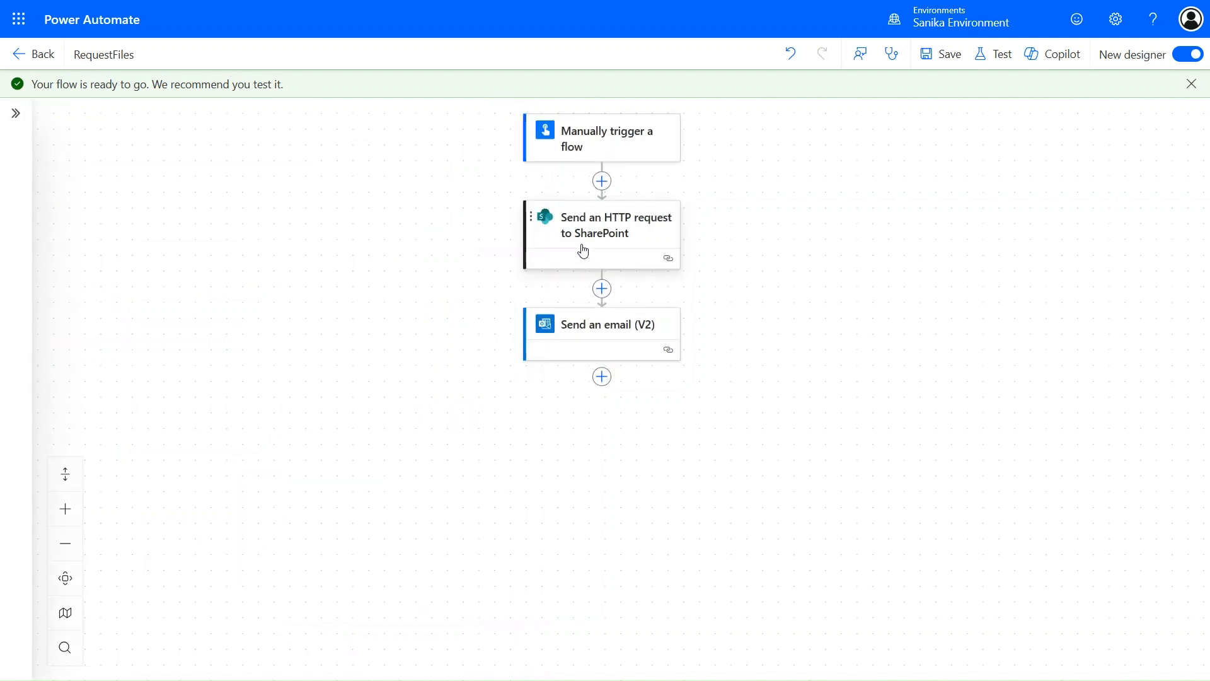
- Review the SharePoint HTTP request's POST ShareLink Uri and its createLink JSON body
{"action": "left_click", "coordinate": [583, 249]}
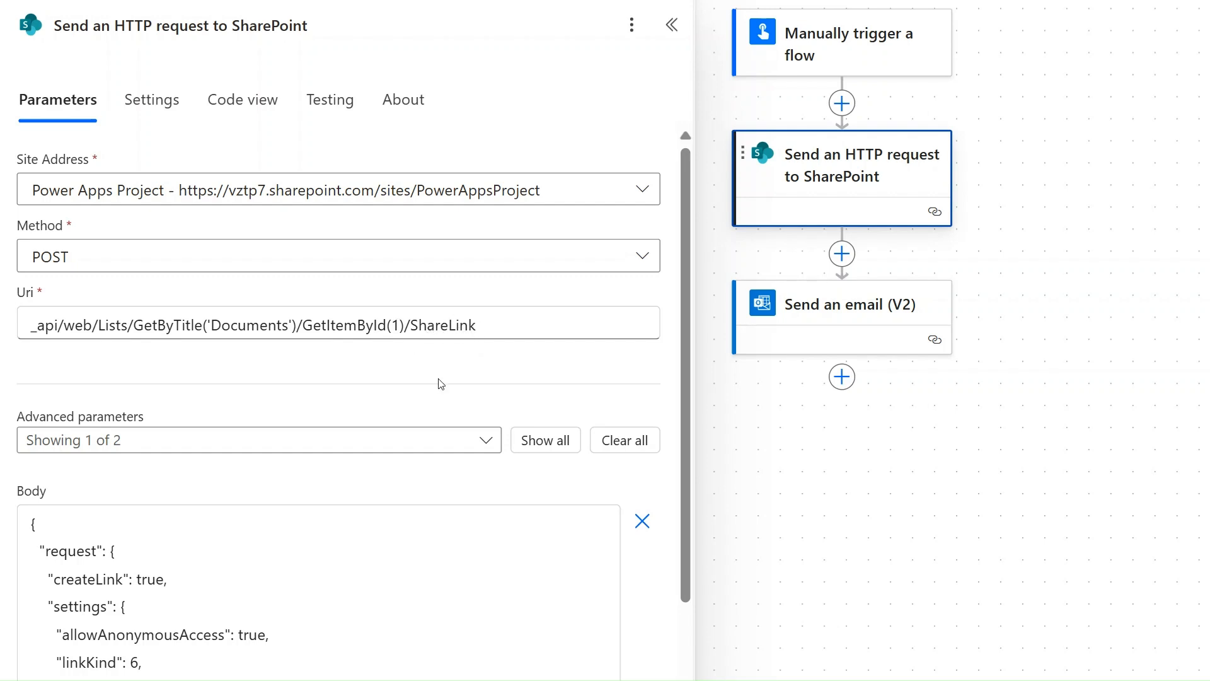
{"action": "scroll", "coordinate": [390, 567], "scroll_direction": "down", "scroll_amount": 3}
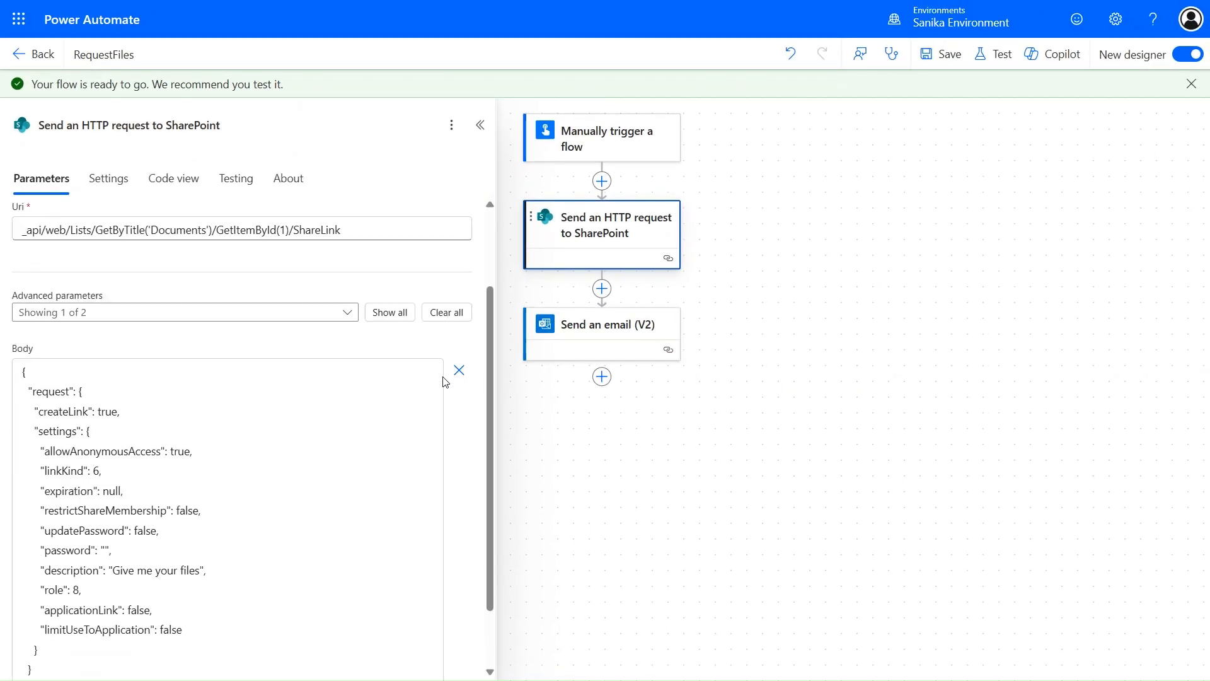
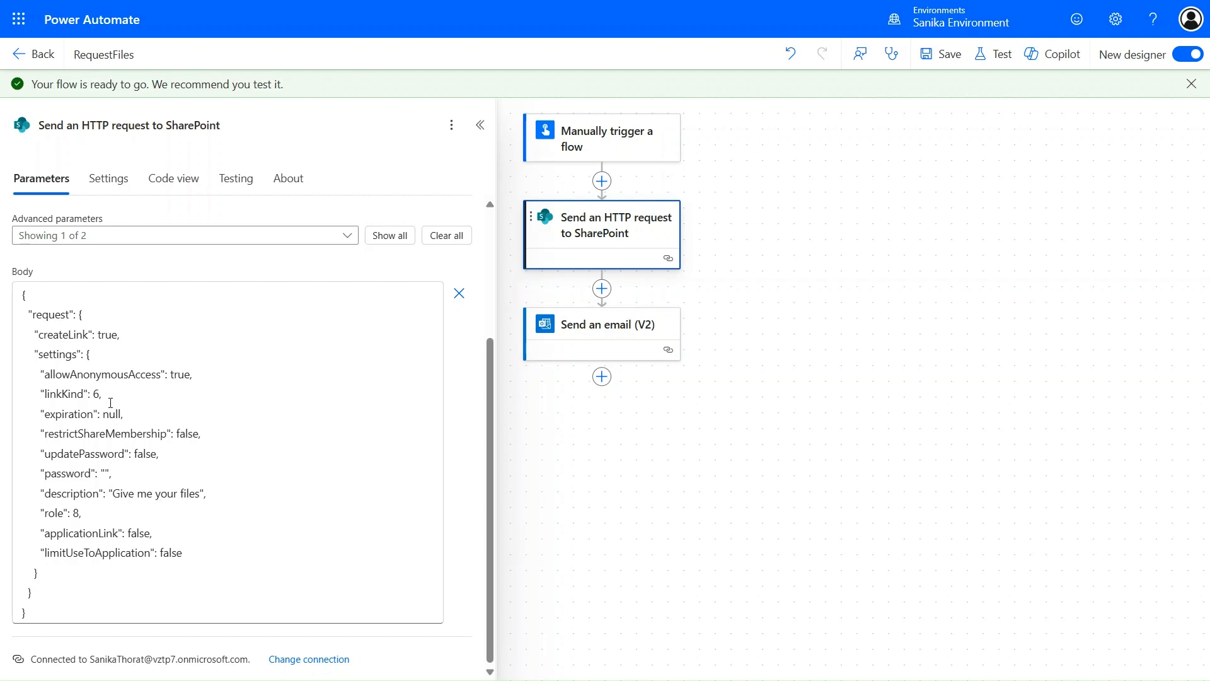
- Review the createLink body's null expiration value and empty password value
{"action": "double_click", "coordinate": [111, 414]}
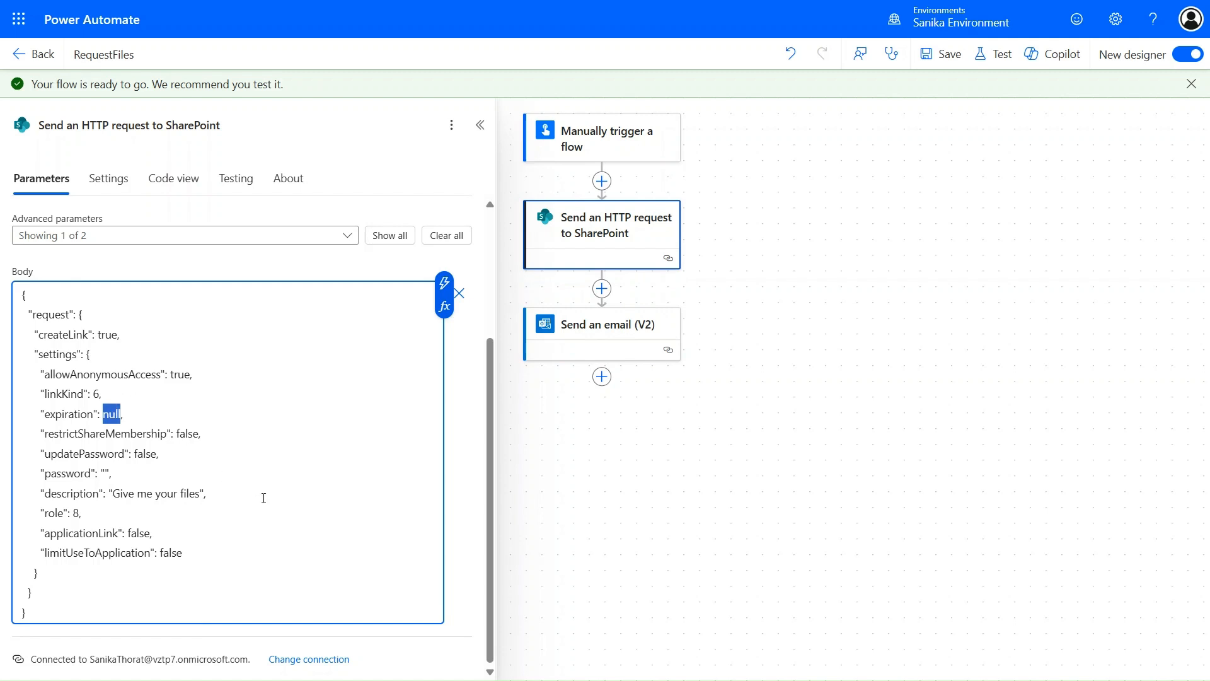
{"action": "left_click", "coordinate": [105, 471]}
{"action": "left_click", "coordinate": [633, 329]}
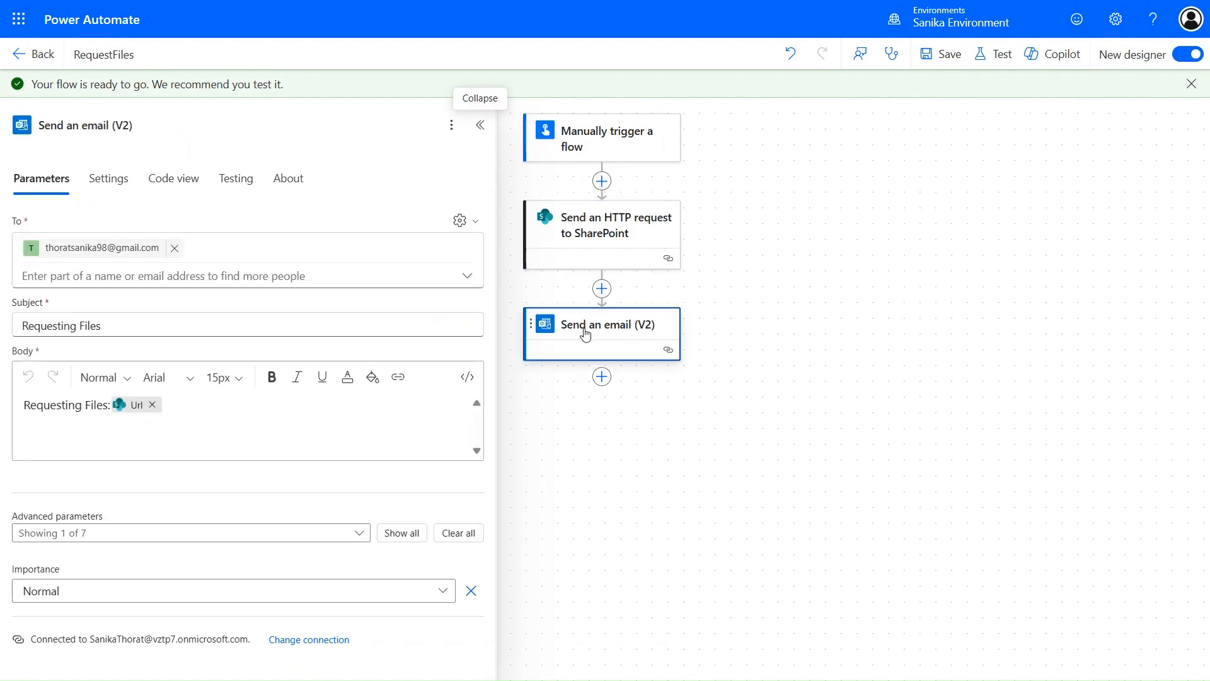
- In Send an email (V2), start a Body expression from the SharePoint request's Body output with ?['
{"action": "mouse_move", "coordinate": [135, 406]}
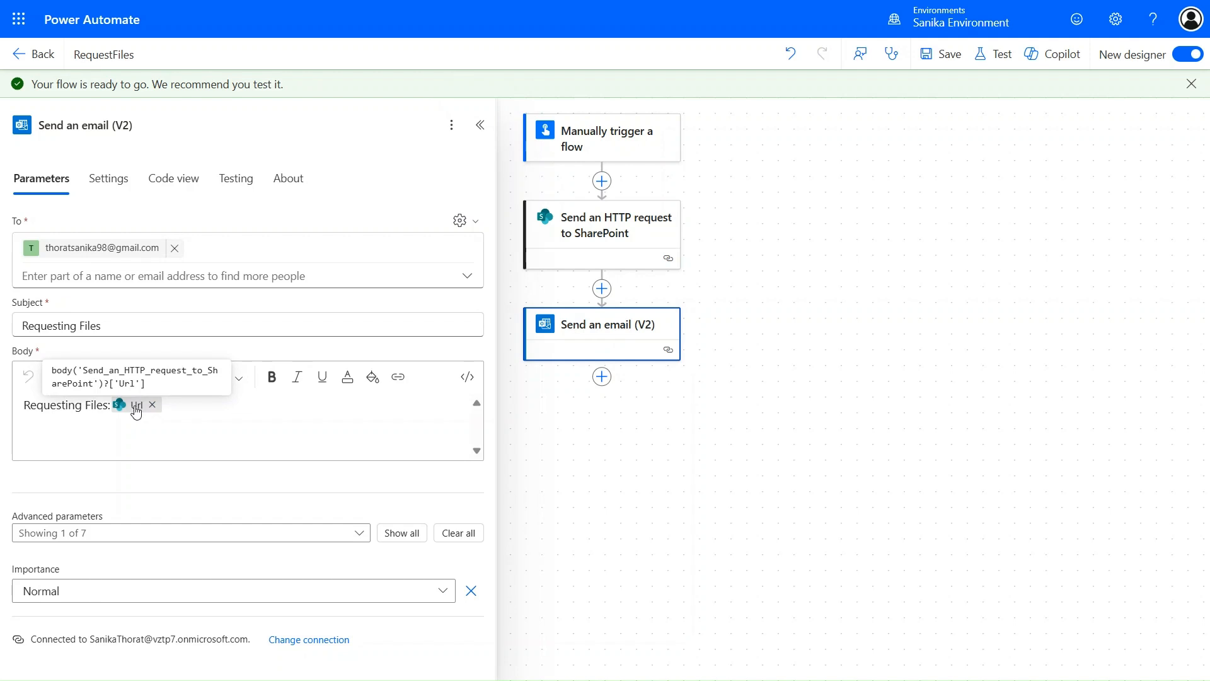
{"action": "left_click", "coordinate": [214, 415]}
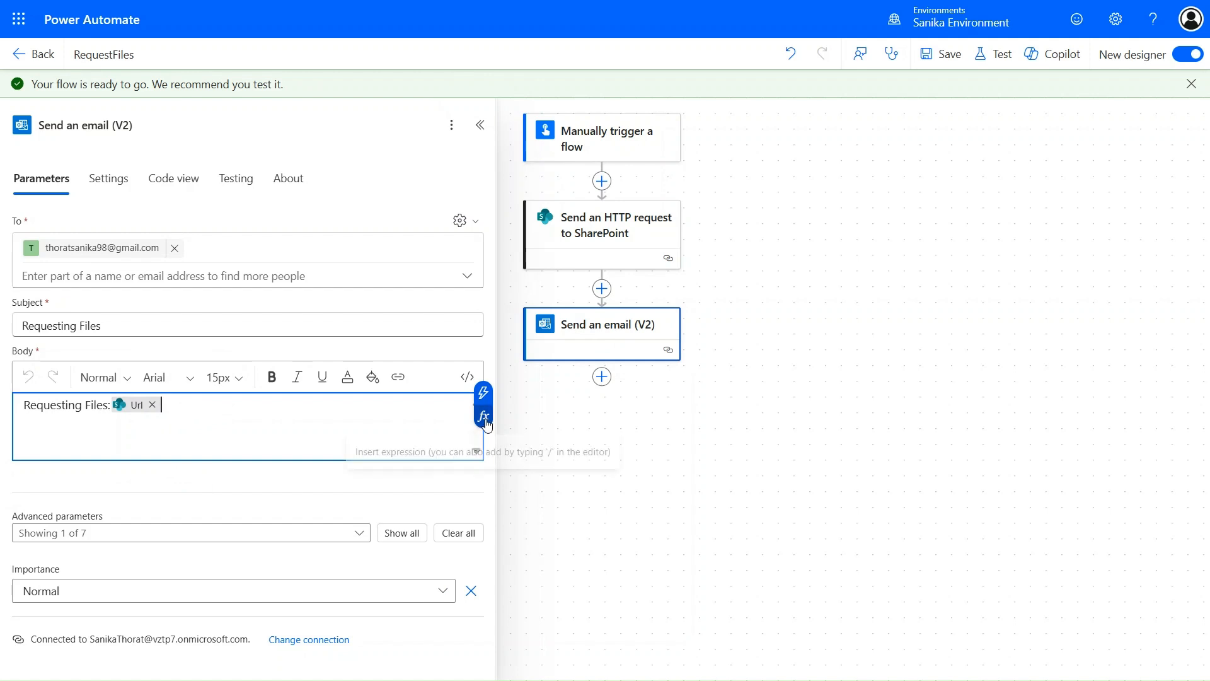
{"action": "left_click", "coordinate": [483, 416]}
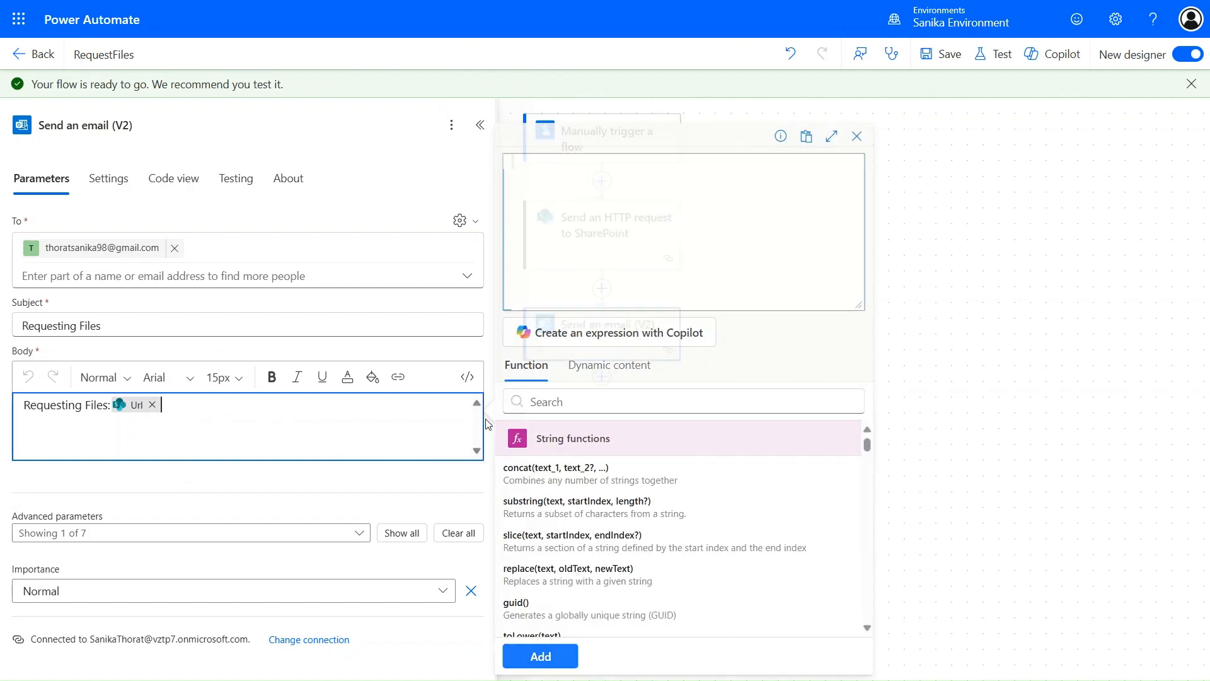
{"action": "left_click", "coordinate": [631, 378]}
{"action": "left_click", "coordinate": [553, 474]}
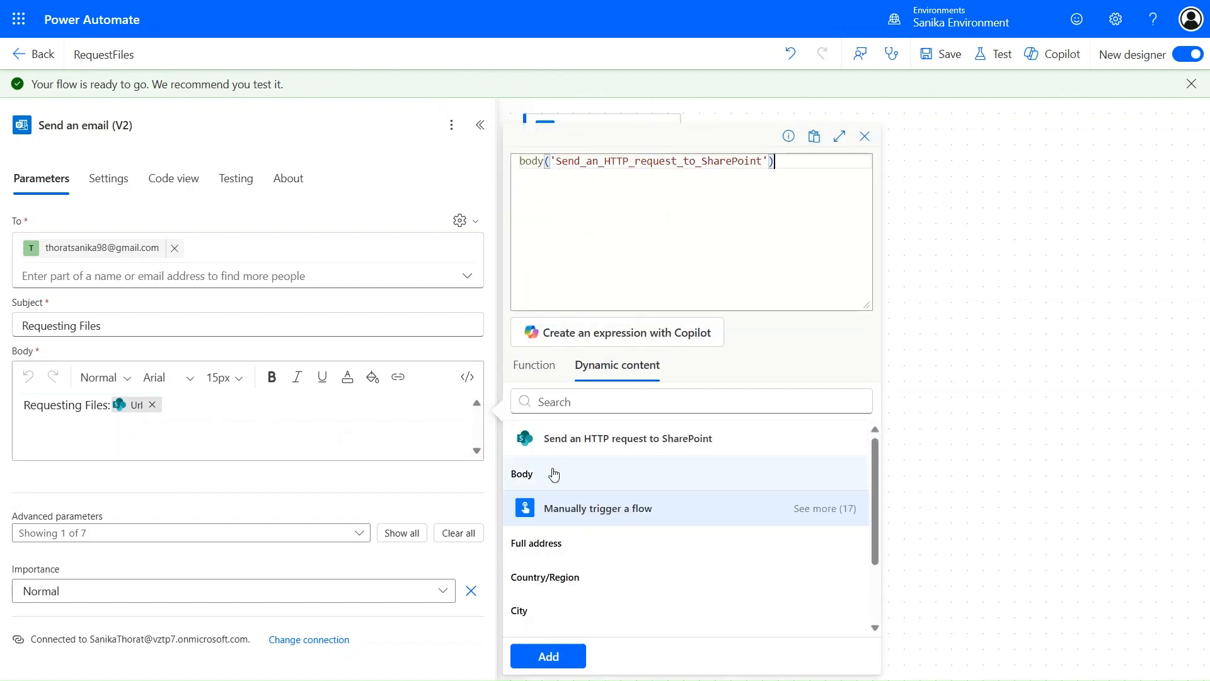
{"action": "type", "text": "?['"}
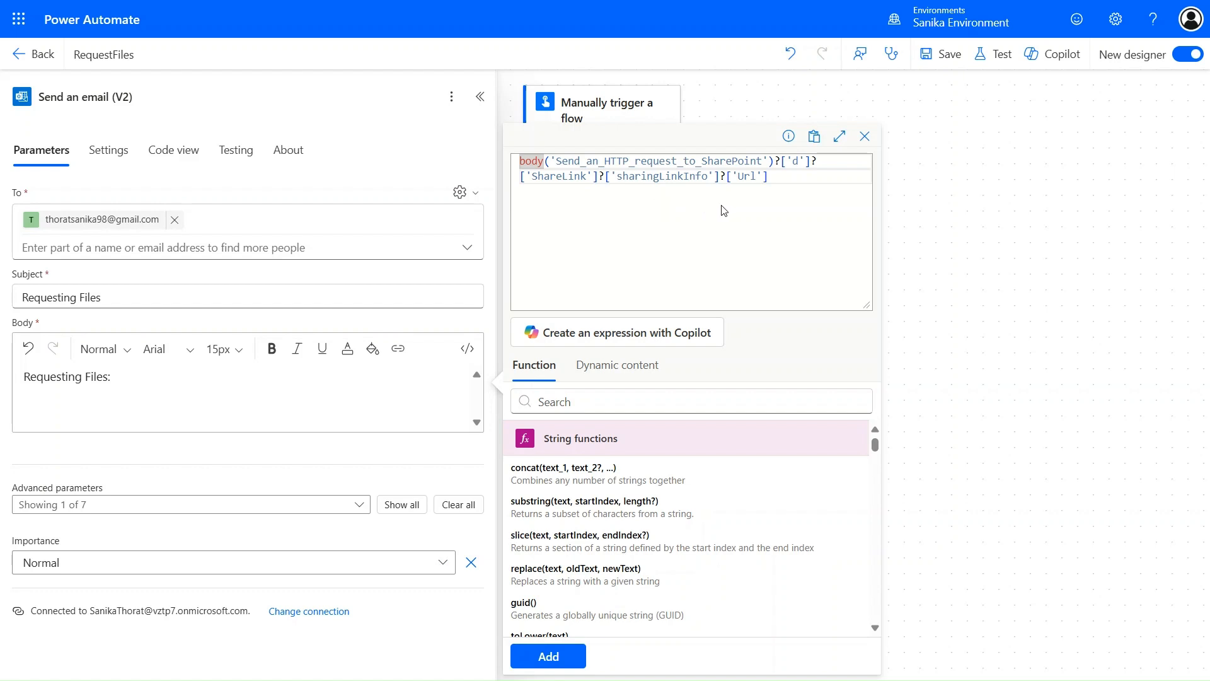
- Add the Url expression to the email body, save RequestFiles, and complete a successful manual test run
{"action": "left_click", "coordinate": [961, 55]}
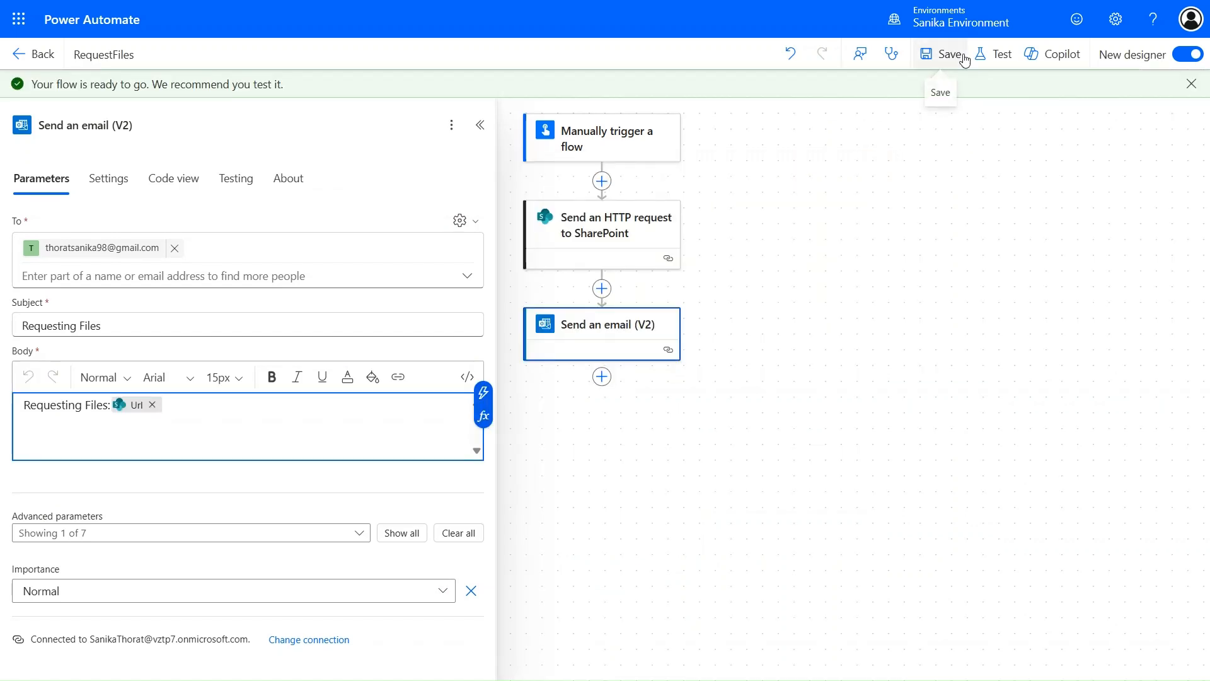
{"action": "left_click", "coordinate": [962, 55]}
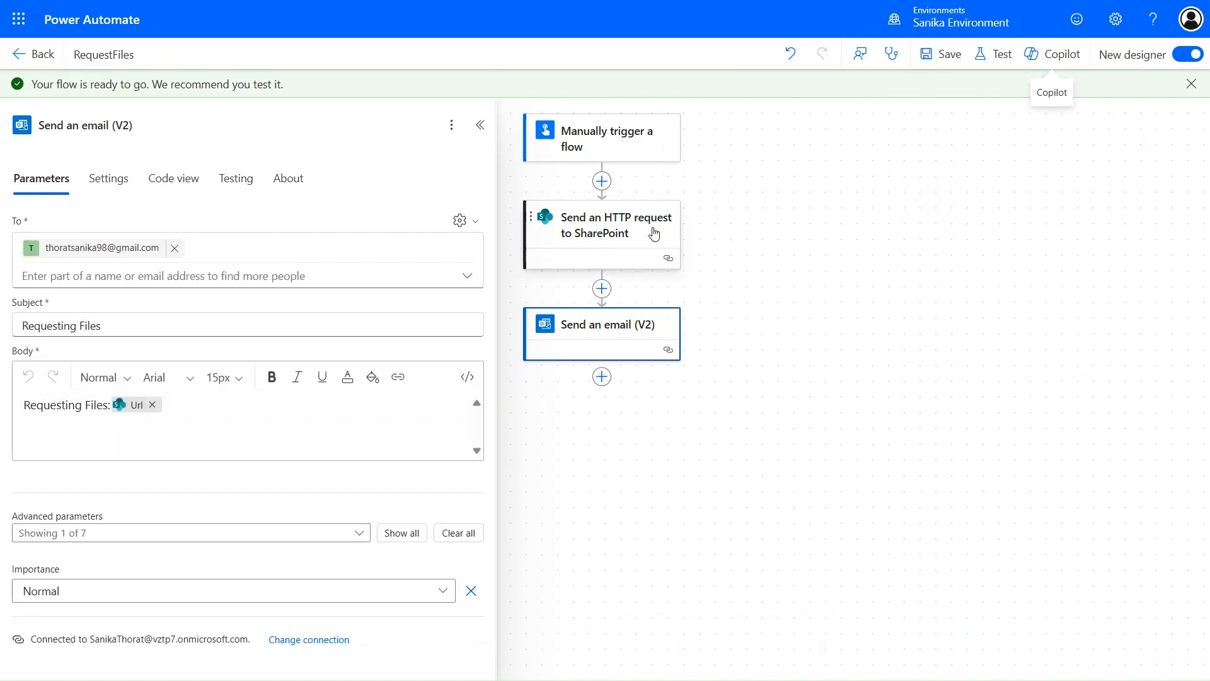
{"action": "left_click", "coordinate": [1005, 63]}
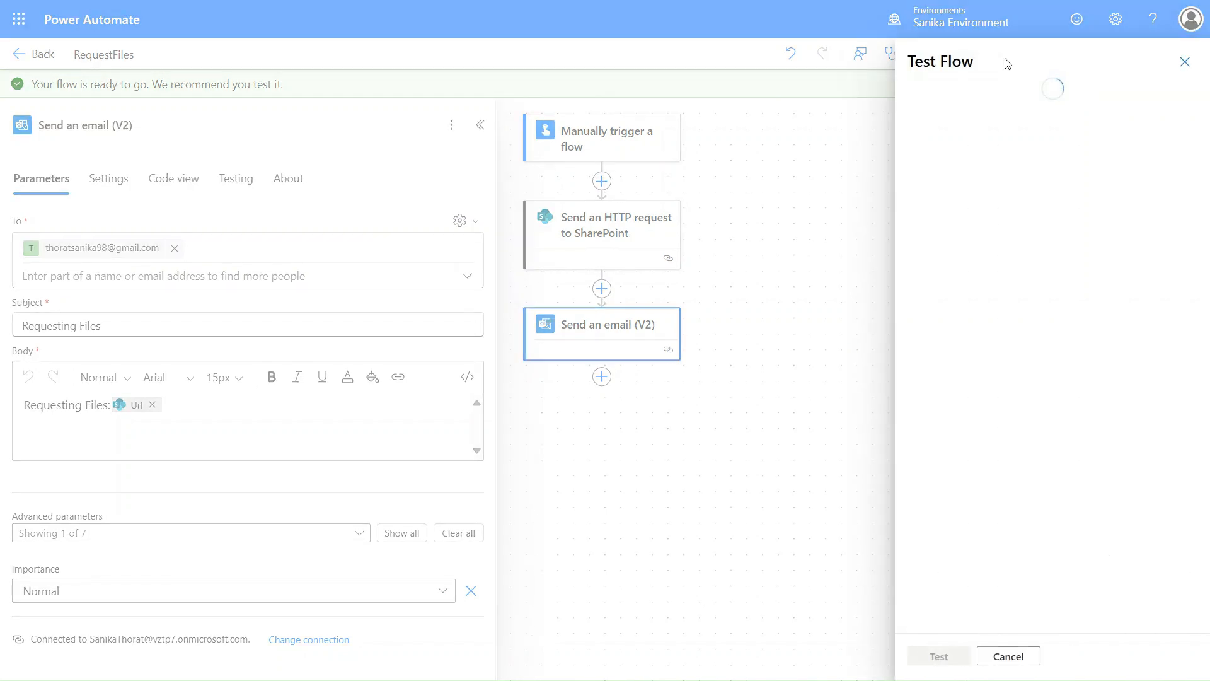
{"action": "left_click", "coordinate": [949, 119]}
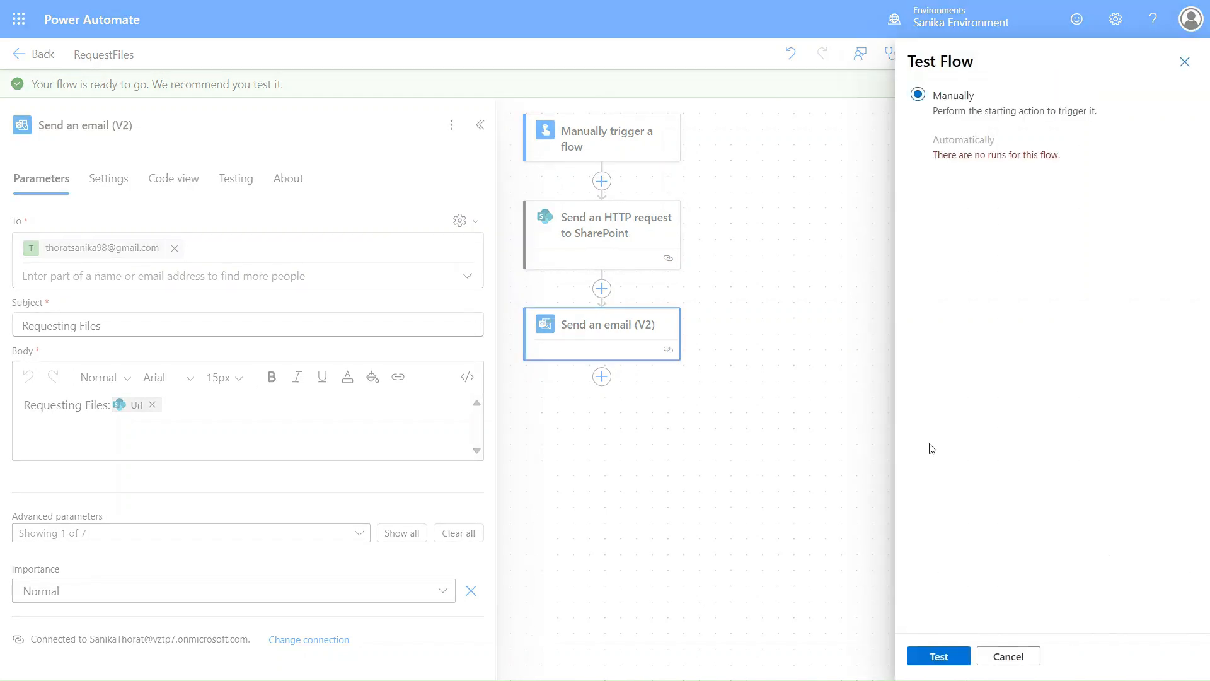
{"action": "left_click", "coordinate": [938, 656]}
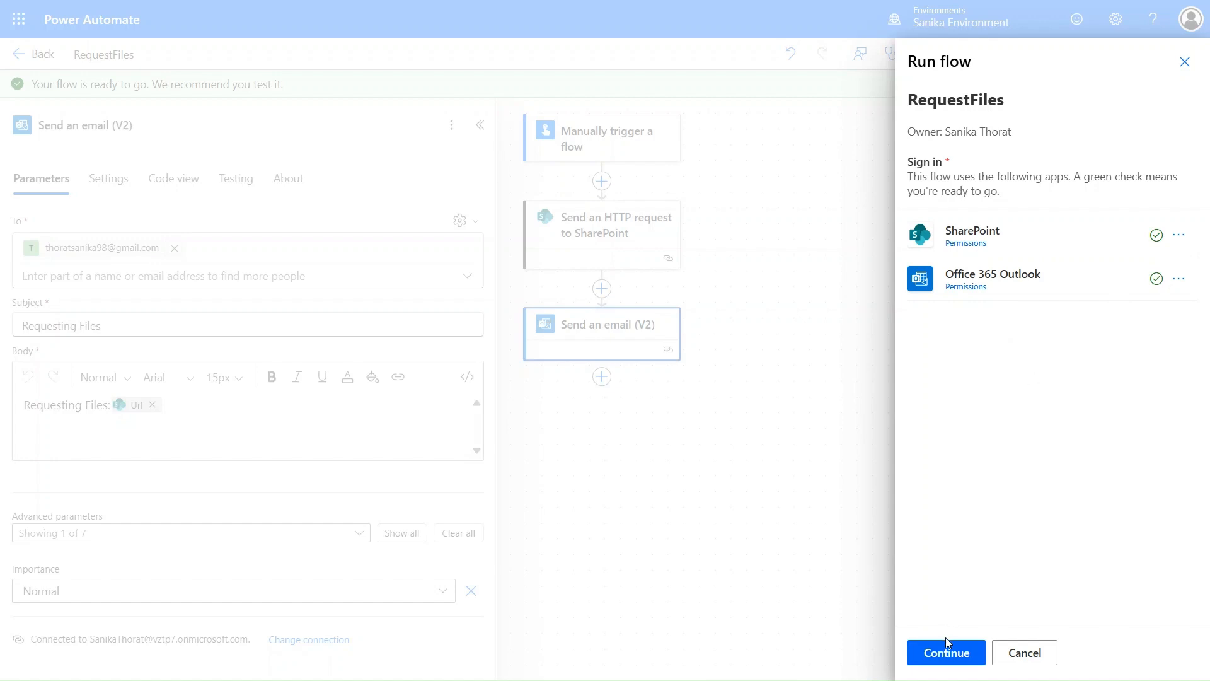
{"action": "left_click", "coordinate": [946, 652]}
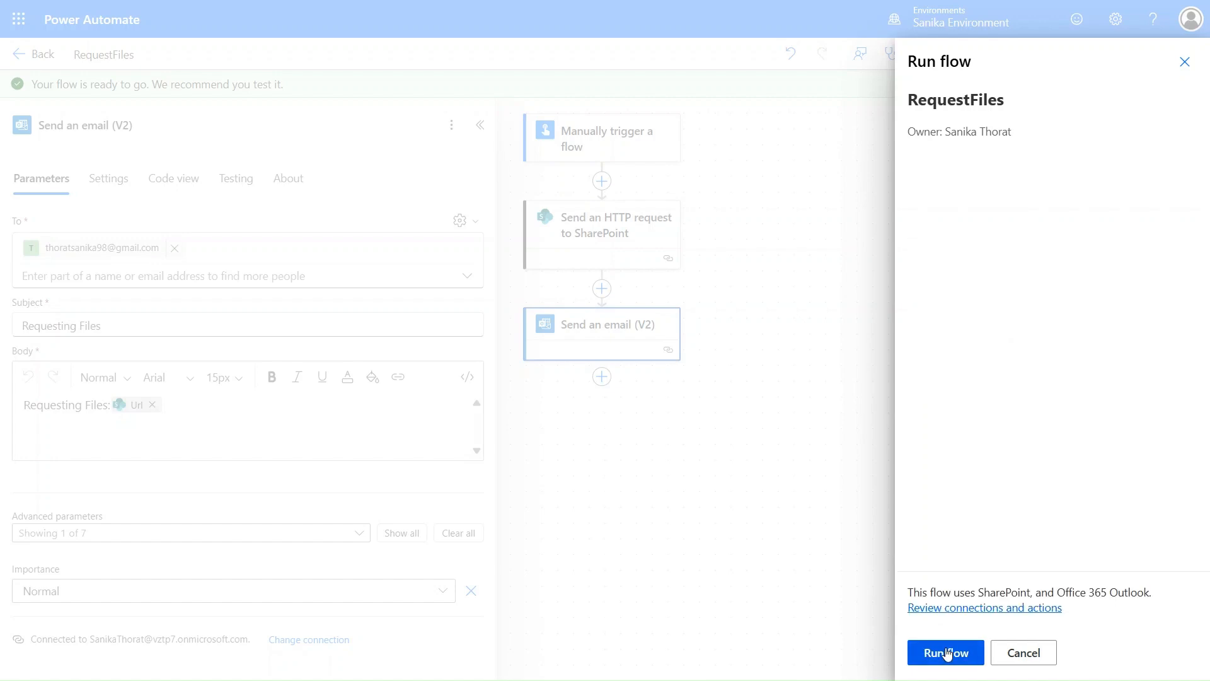
{"action": "left_click", "coordinate": [946, 652]}
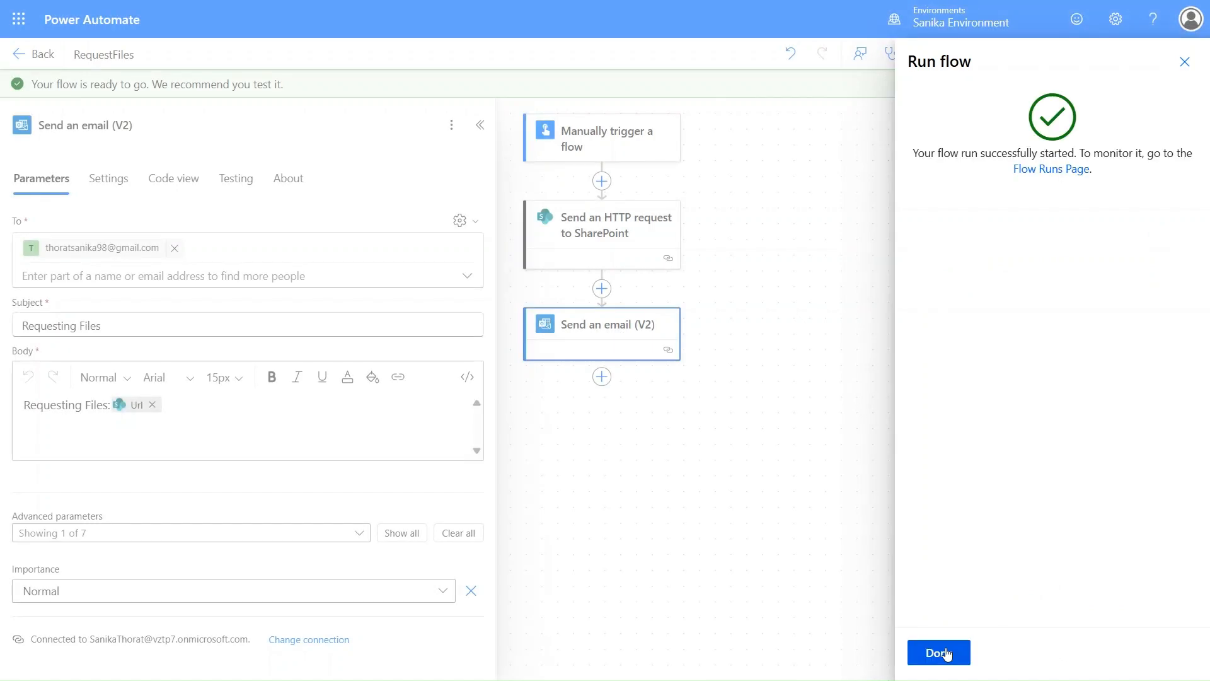
{"action": "left_click", "coordinate": [945, 652]}
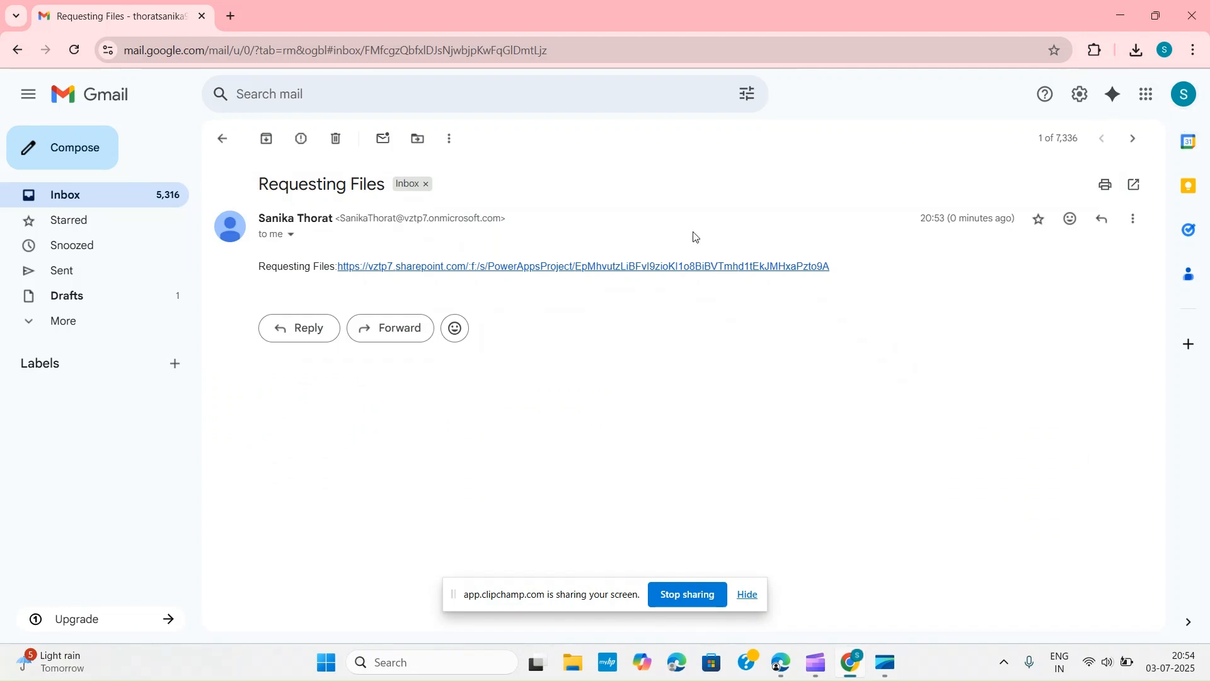
- Follow the SharePoint link in the Requesting Files email to the Give me your files page
{"action": "left_click", "coordinate": [645, 268]}
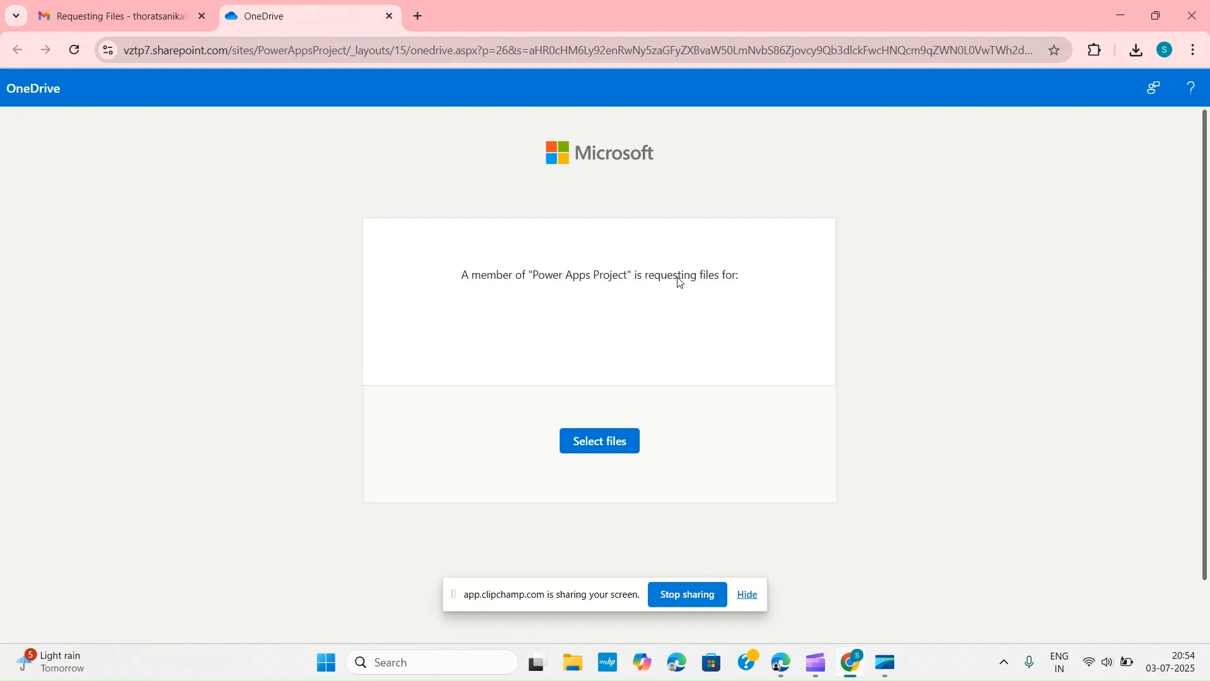
- Choose the Copy of Set Up App Insights for Power Apps image as the file to upload
{"action": "left_click", "coordinate": [604, 446]}
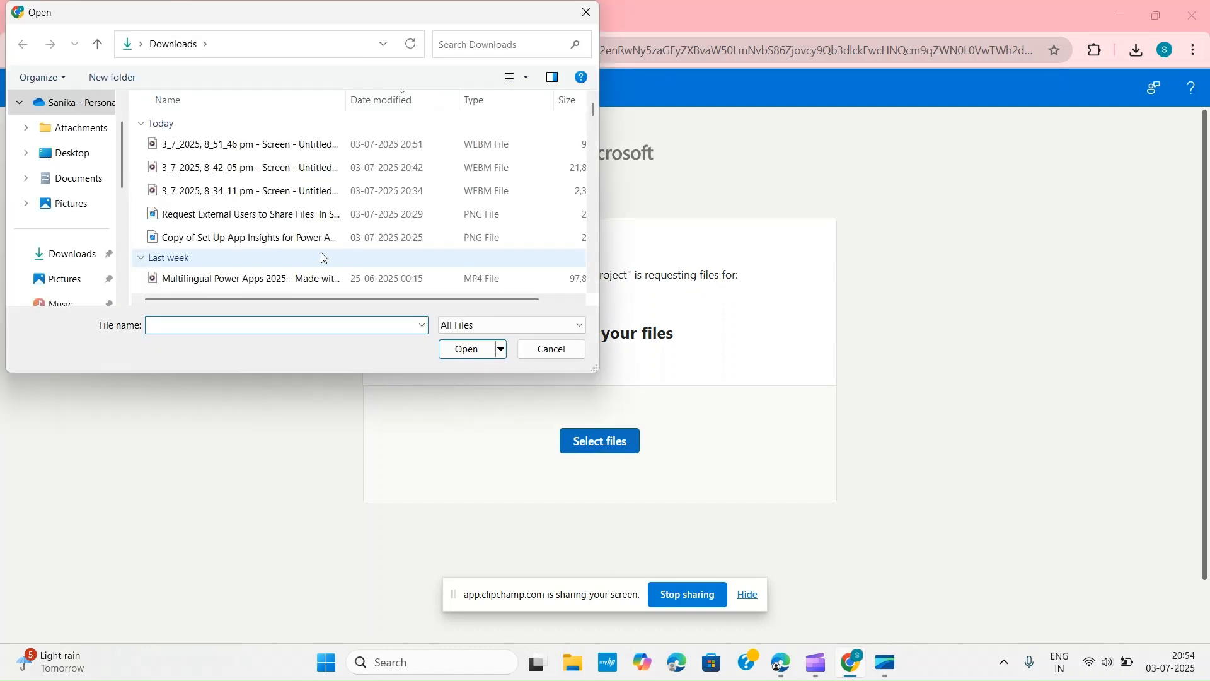
{"action": "left_click", "coordinate": [315, 243]}
{"action": "left_click", "coordinate": [470, 350]}
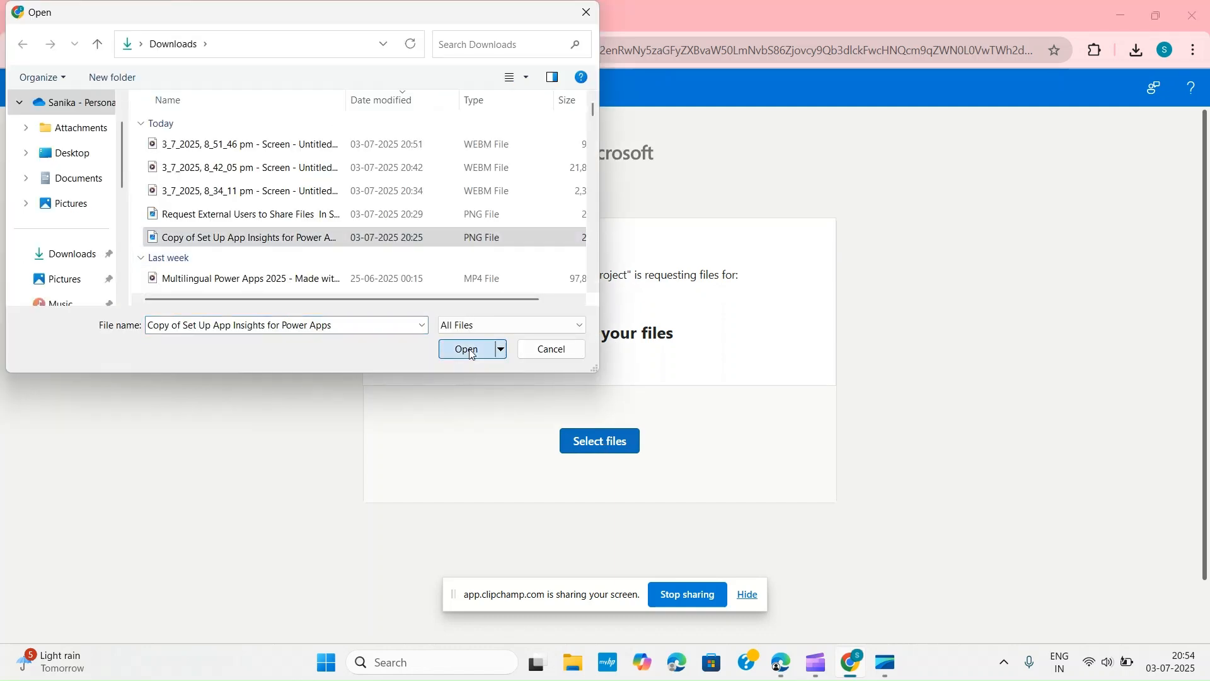
- Enter the uploader's first and last name and upload the file
{"action": "left_click", "coordinate": [530, 436]}
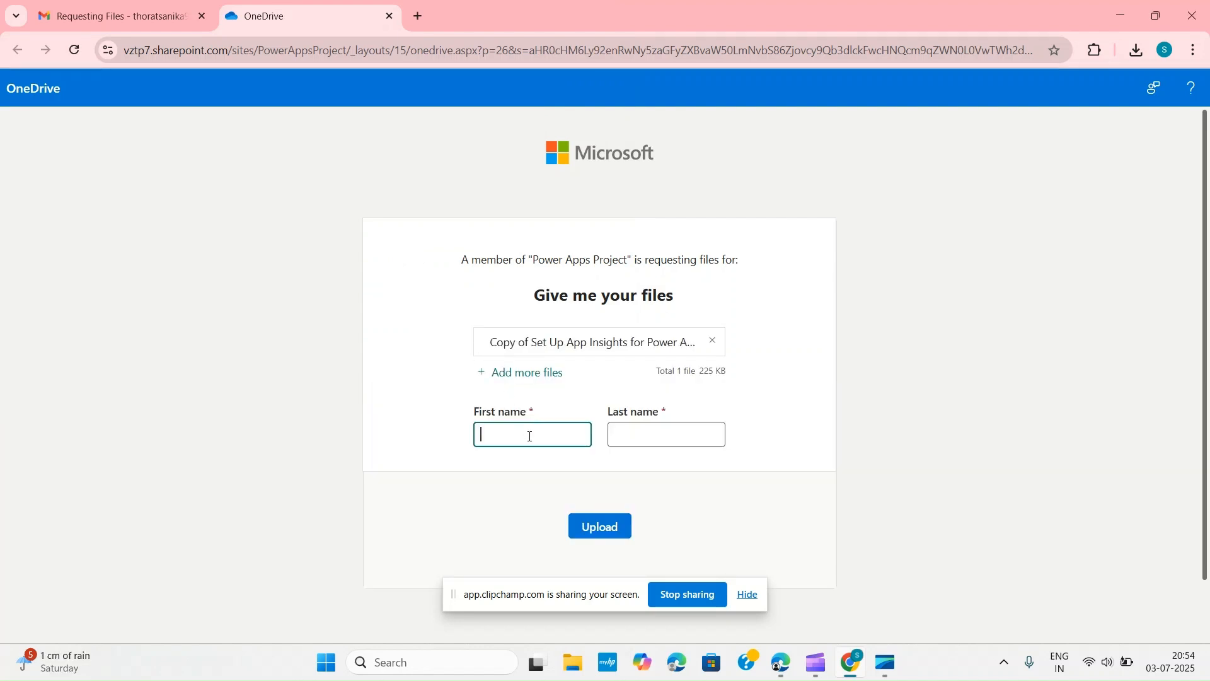
{"action": "key", "text": "Tab"}
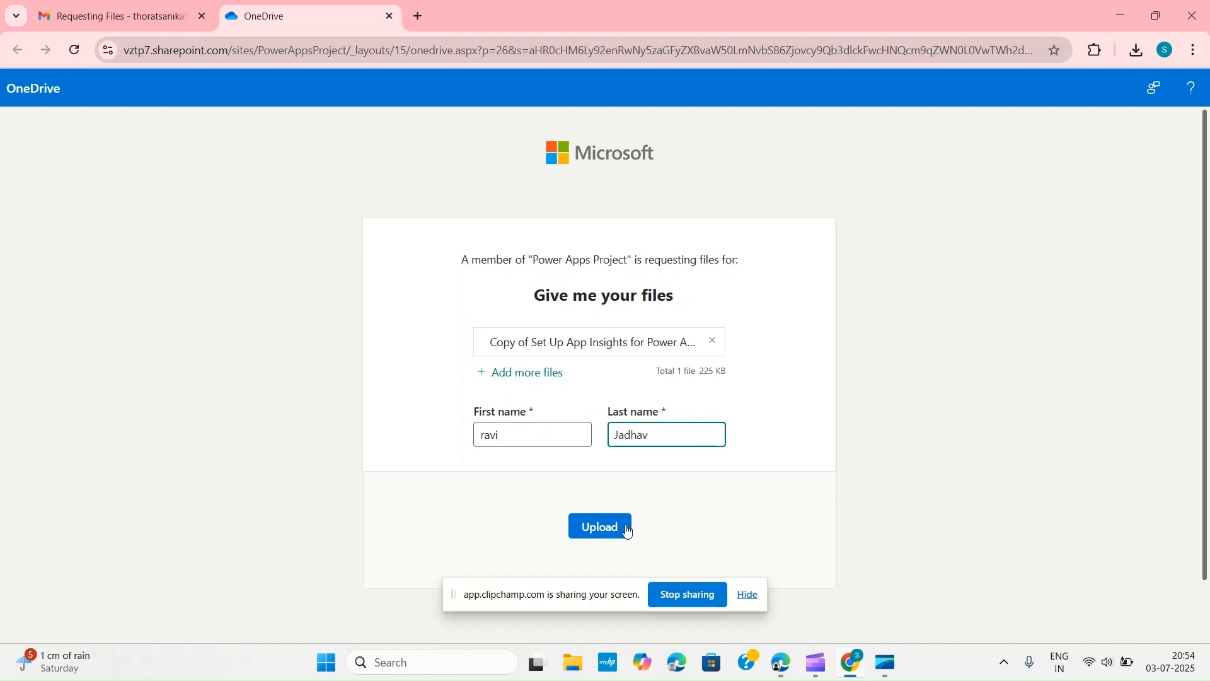
{"action": "left_click", "coordinate": [623, 539]}
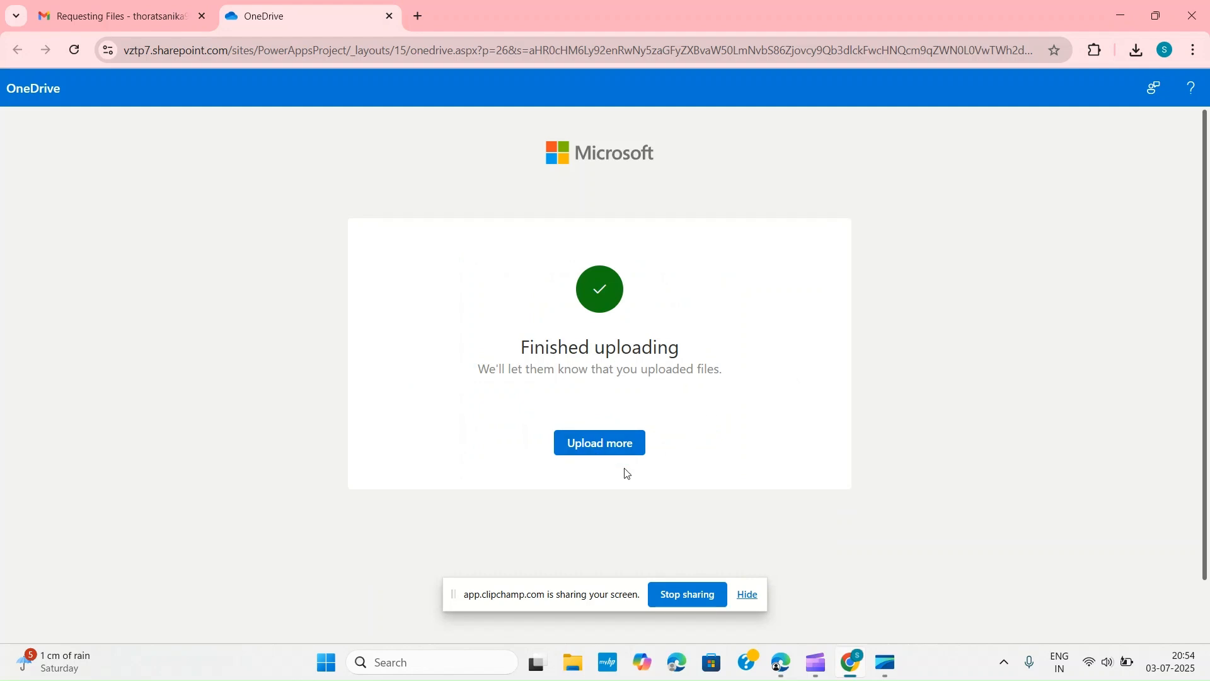
{"action": "mouse_move", "coordinate": [780, 663]}
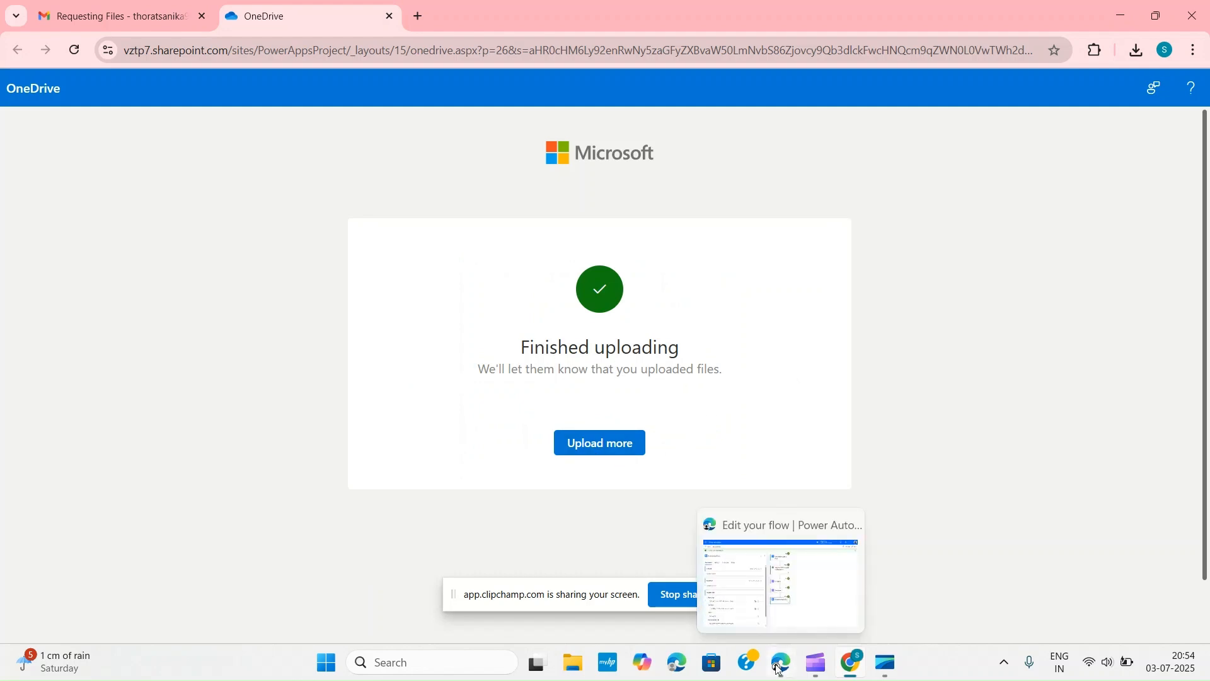
{"action": "left_click", "coordinate": [765, 569]}
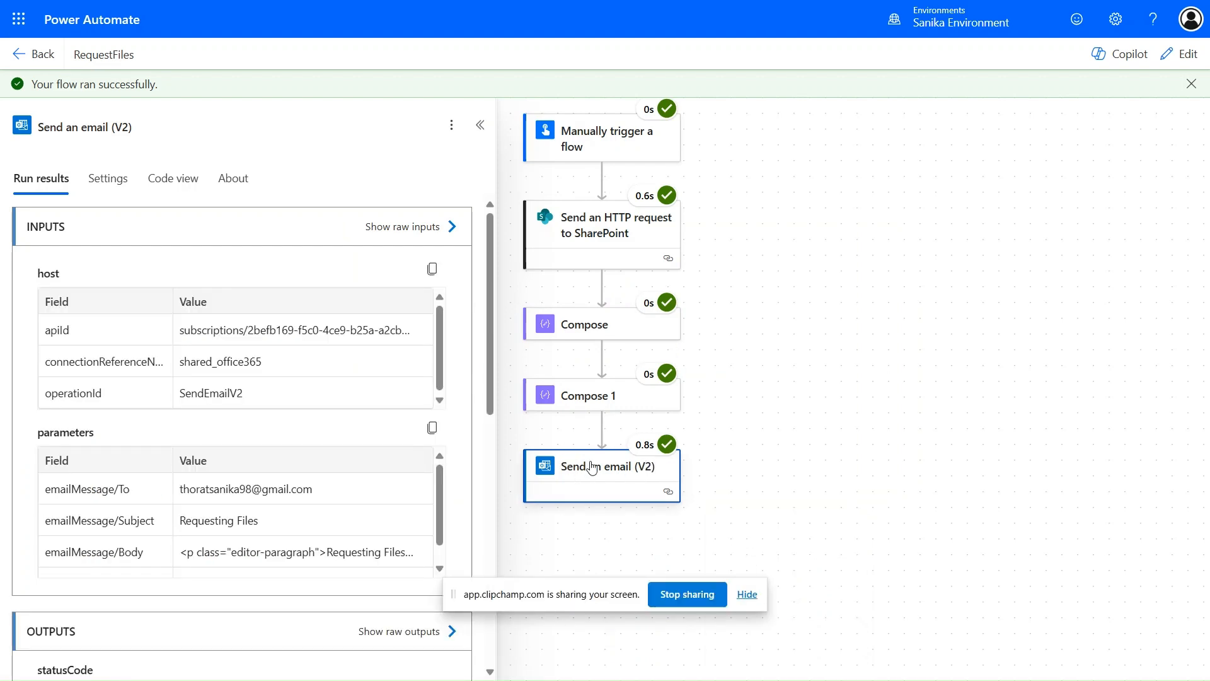
- Show the raw outputs of the Send an HTTP request to SharePoint run step
{"action": "left_click", "coordinate": [611, 237]}
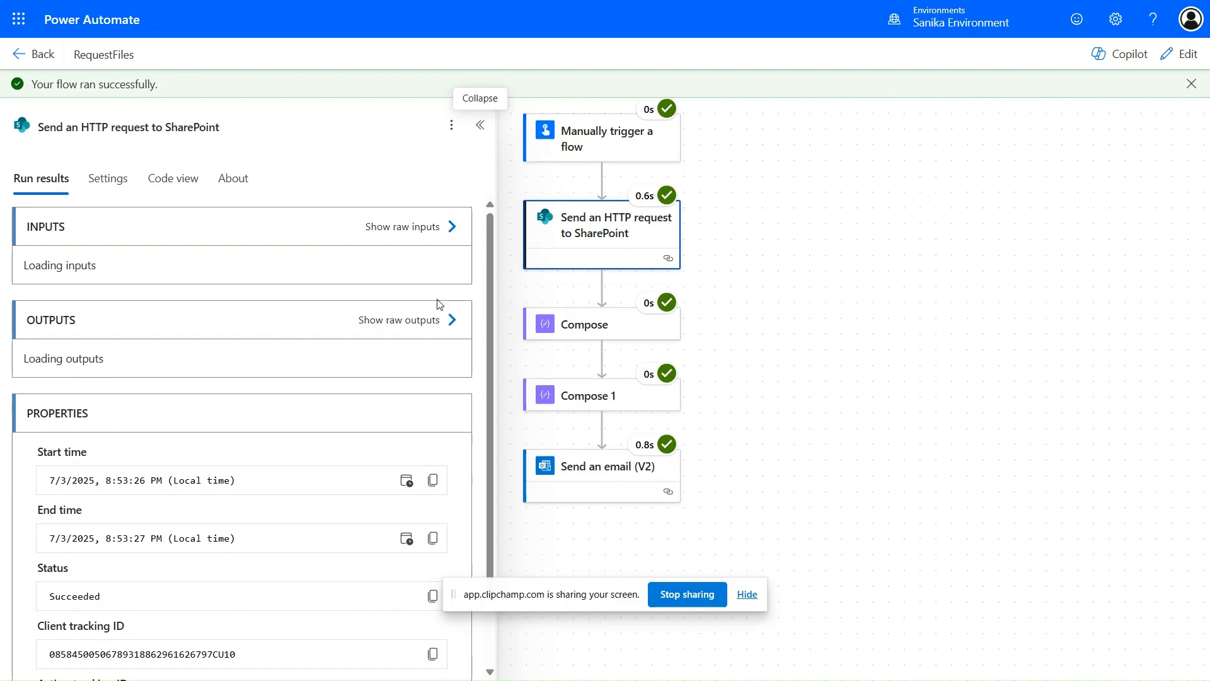
{"action": "left_click", "coordinate": [451, 320]}
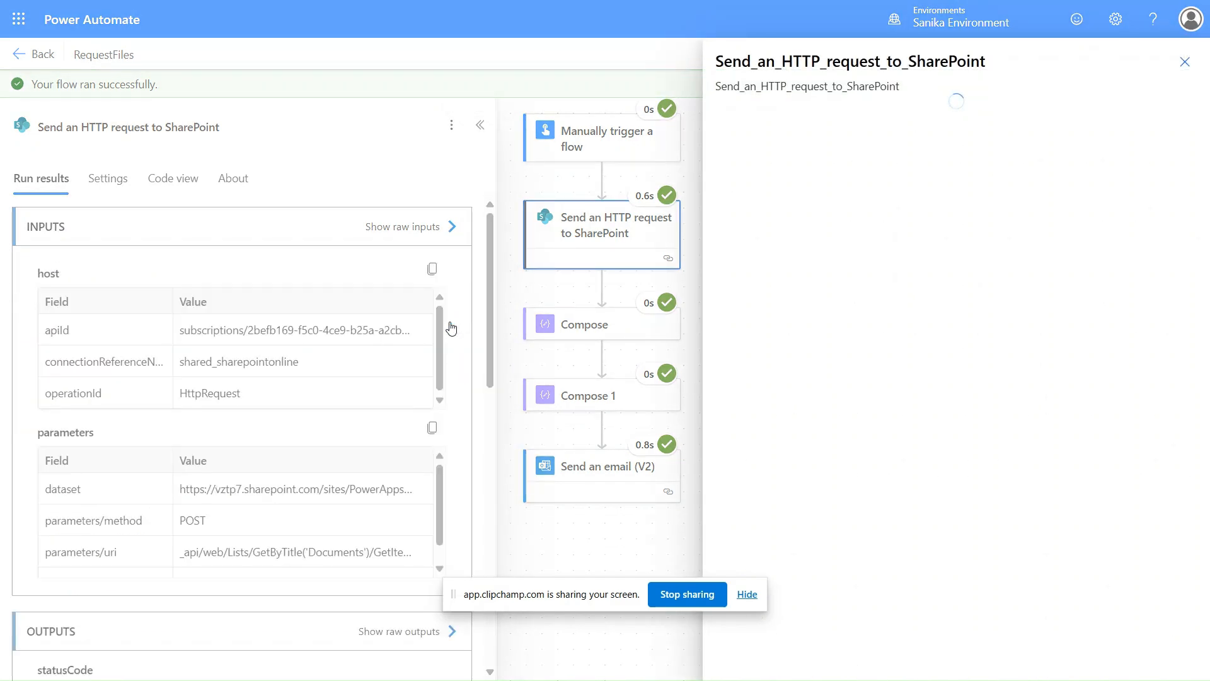
{"action": "scroll", "coordinate": [776, 115], "scroll_direction": "down", "scroll_amount": 6}
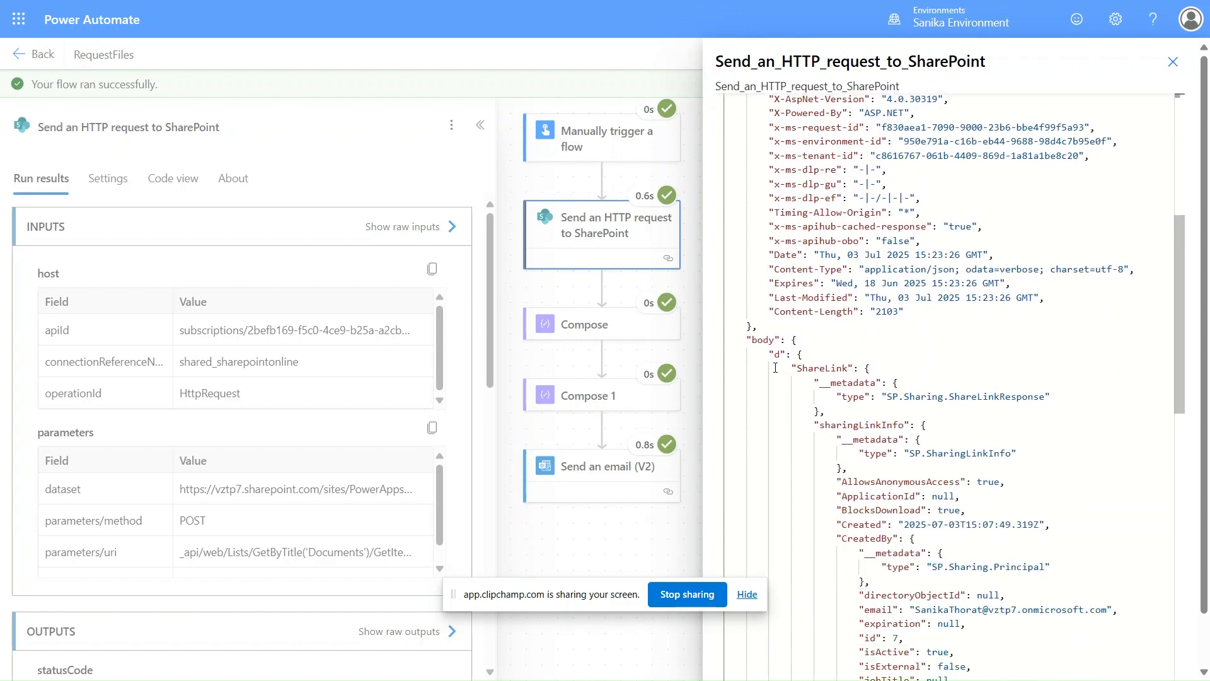
- Trace the ShareLink, sharingLinkInfo and Url fields holding the request link in the output JSON
{"action": "double_click", "coordinate": [815, 367]}
{"action": "scroll", "coordinate": [815, 367], "scroll_direction": "down", "scroll_amount": 3}
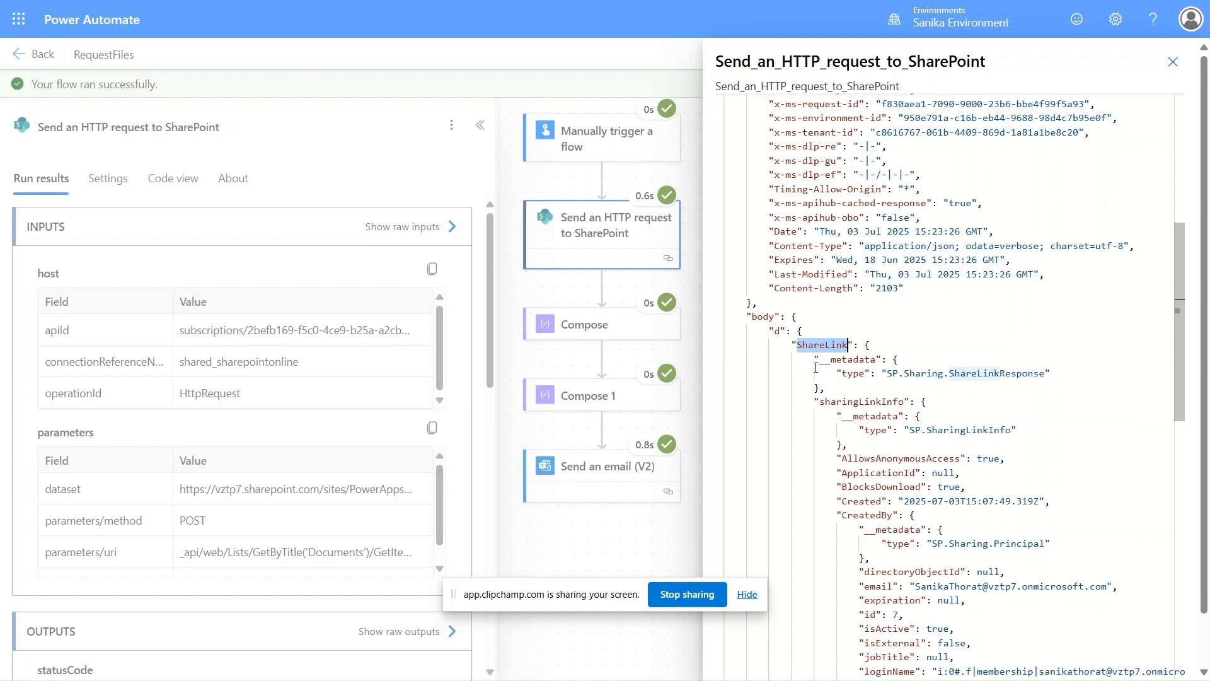
{"action": "scroll", "coordinate": [815, 367], "scroll_direction": "down", "scroll_amount": 2}
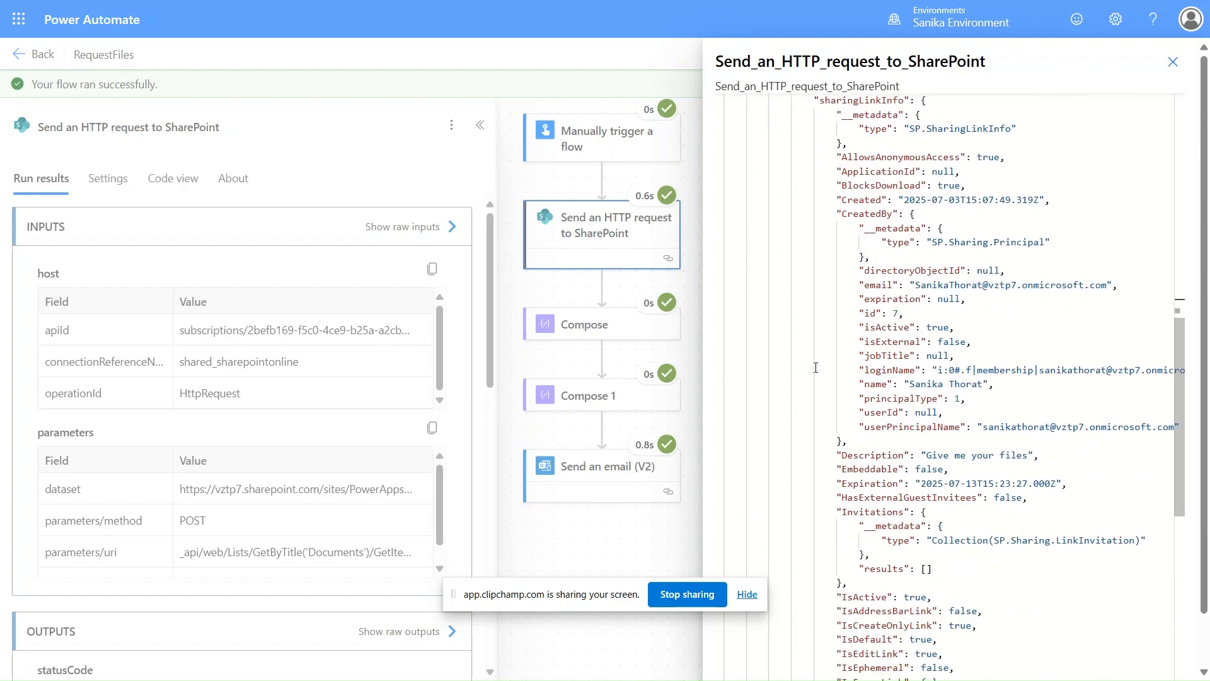
{"action": "scroll", "coordinate": [815, 367], "scroll_direction": "down", "scroll_amount": 4}
{"action": "scroll", "coordinate": [815, 367], "scroll_direction": "up", "scroll_amount": 5}
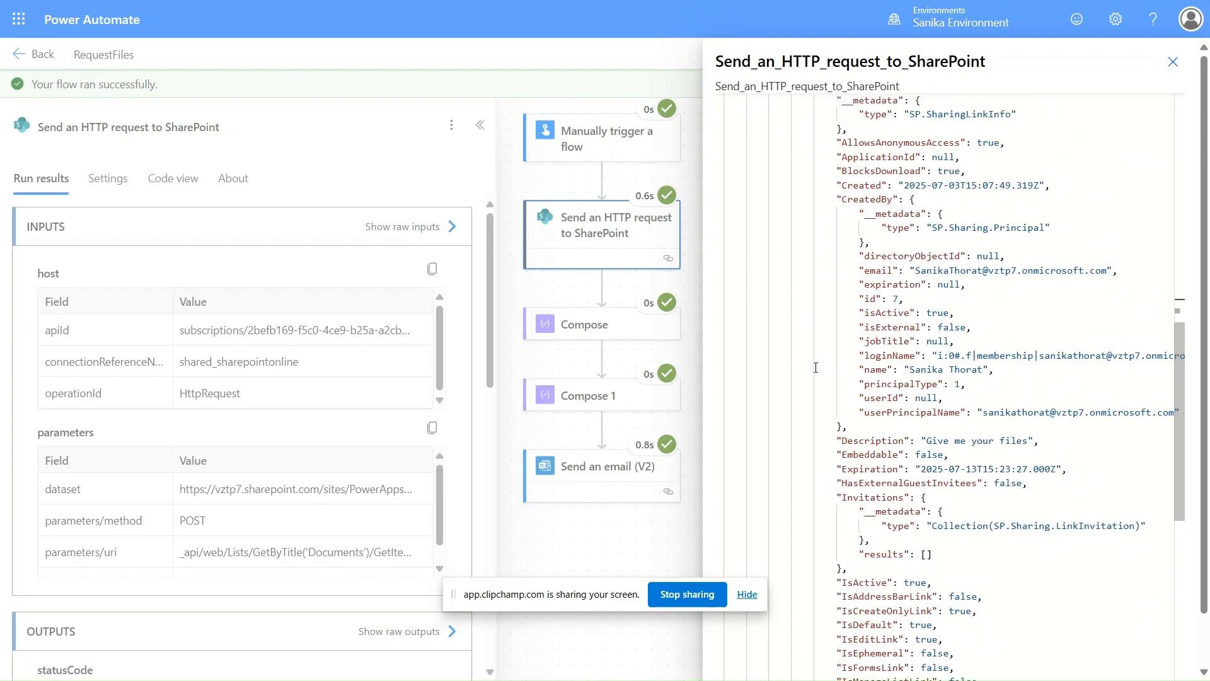
{"action": "scroll", "coordinate": [815, 368], "scroll_direction": "up", "scroll_amount": 1}
{"action": "double_click", "coordinate": [865, 225]}
{"action": "scroll", "coordinate": [865, 228], "scroll_direction": "down", "scroll_amount": 10}
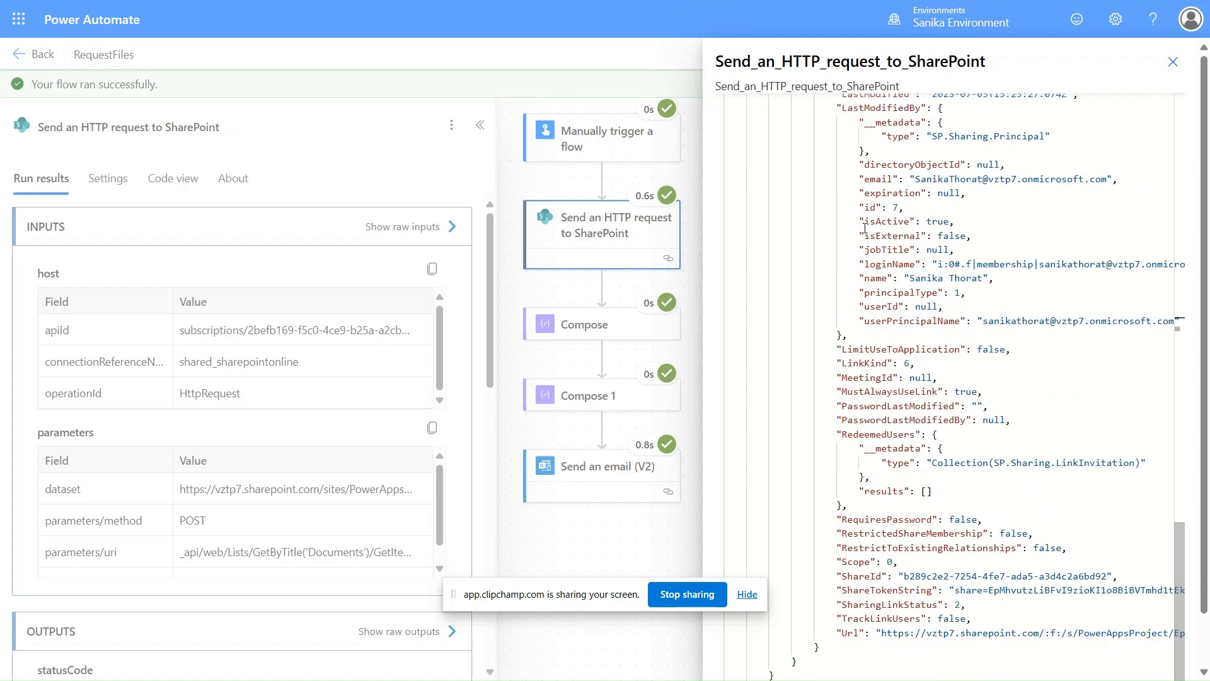
{"action": "double_click", "coordinate": [851, 633]}
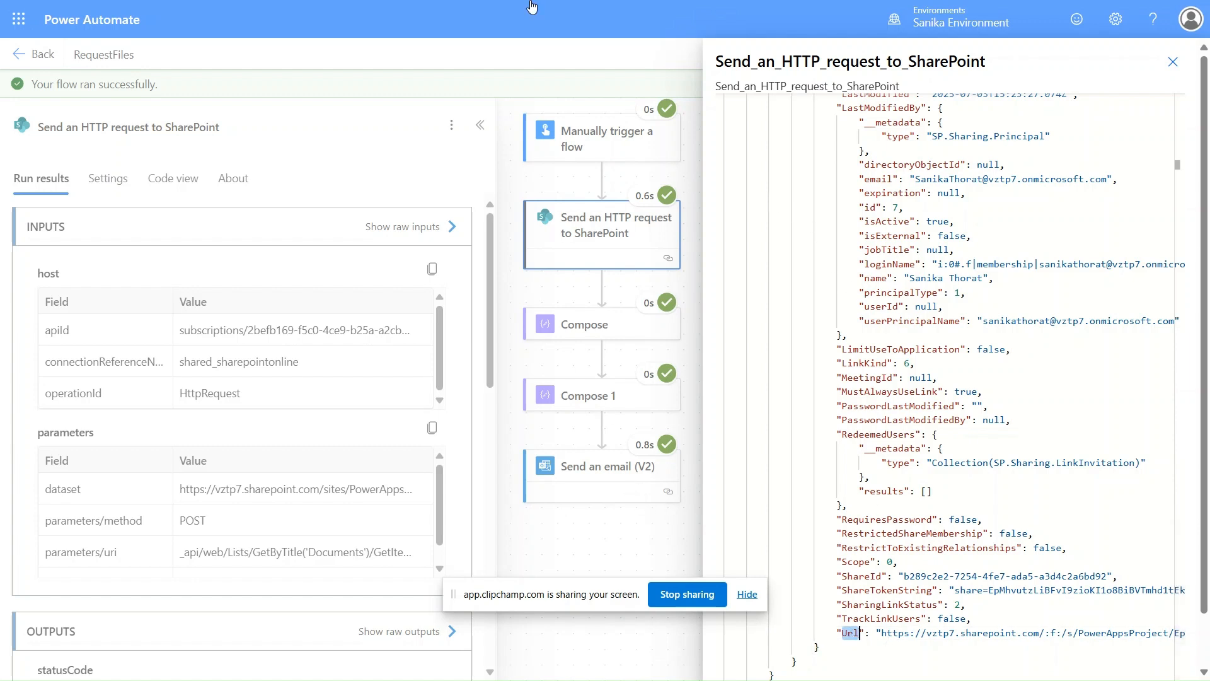
{"action": "mouse_move", "coordinate": [369, 3]}
{"action": "left_click", "coordinate": [224, 13]}
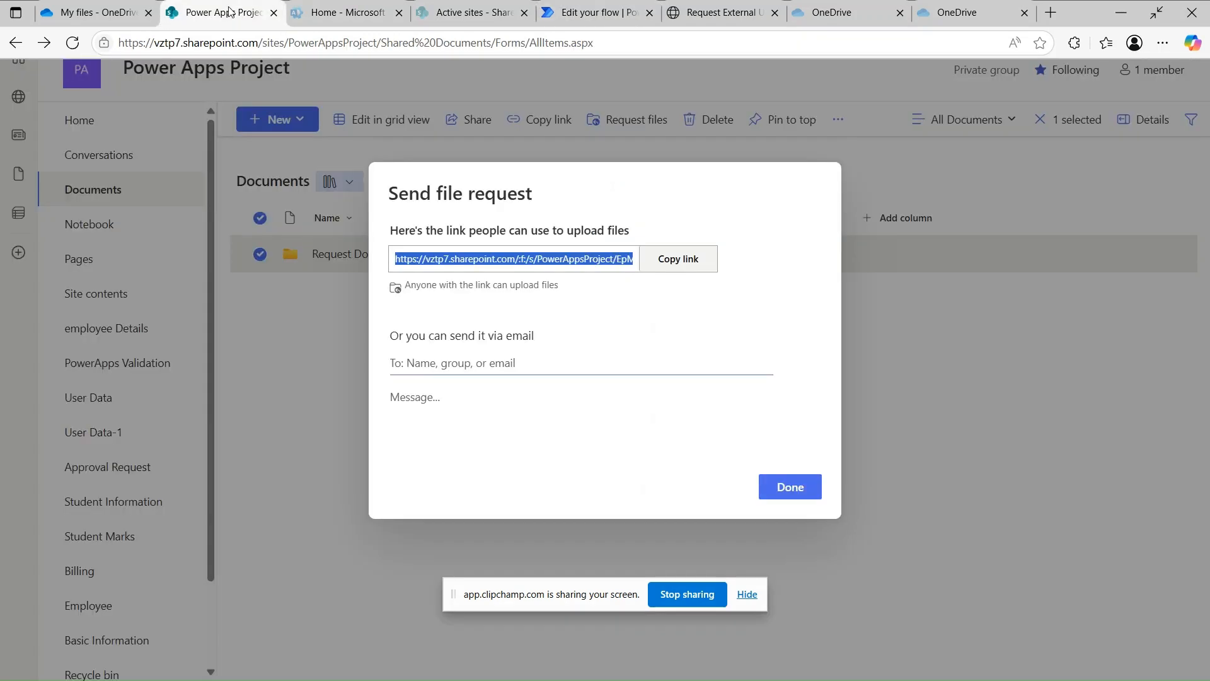
- Finish the file request and open Request Documents, which lists the App Insights file from Guest Contributor
{"action": "left_click", "coordinate": [790, 488]}
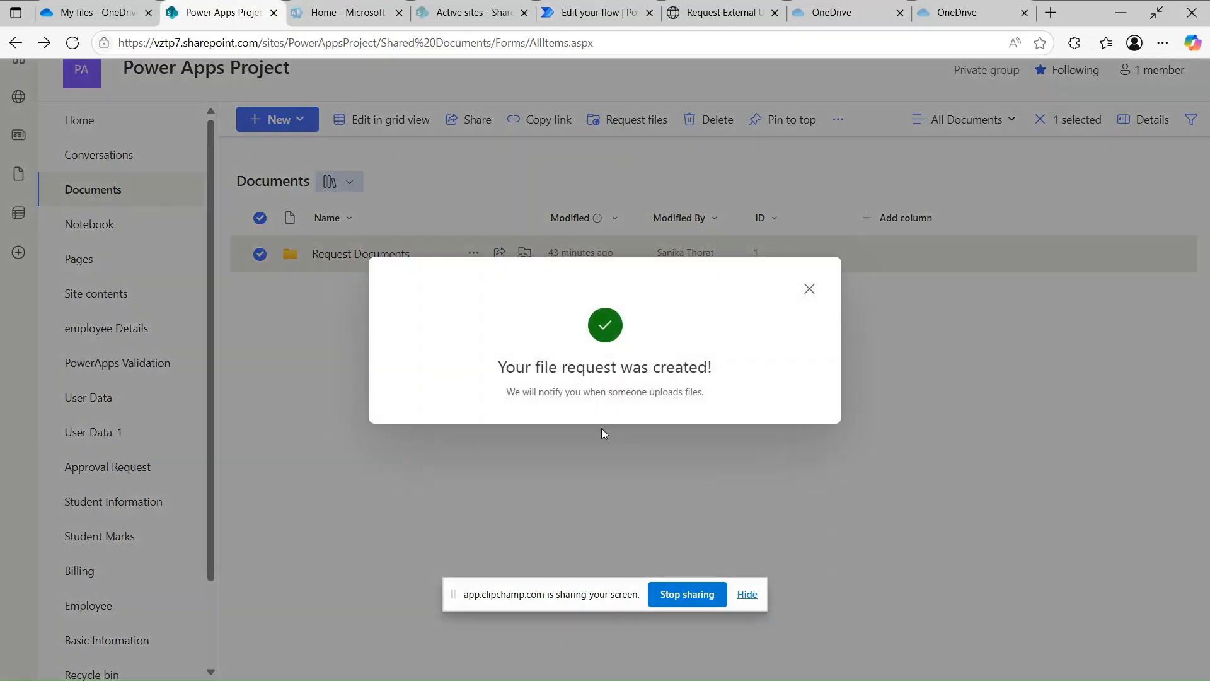
{"action": "left_click", "coordinate": [807, 290]}
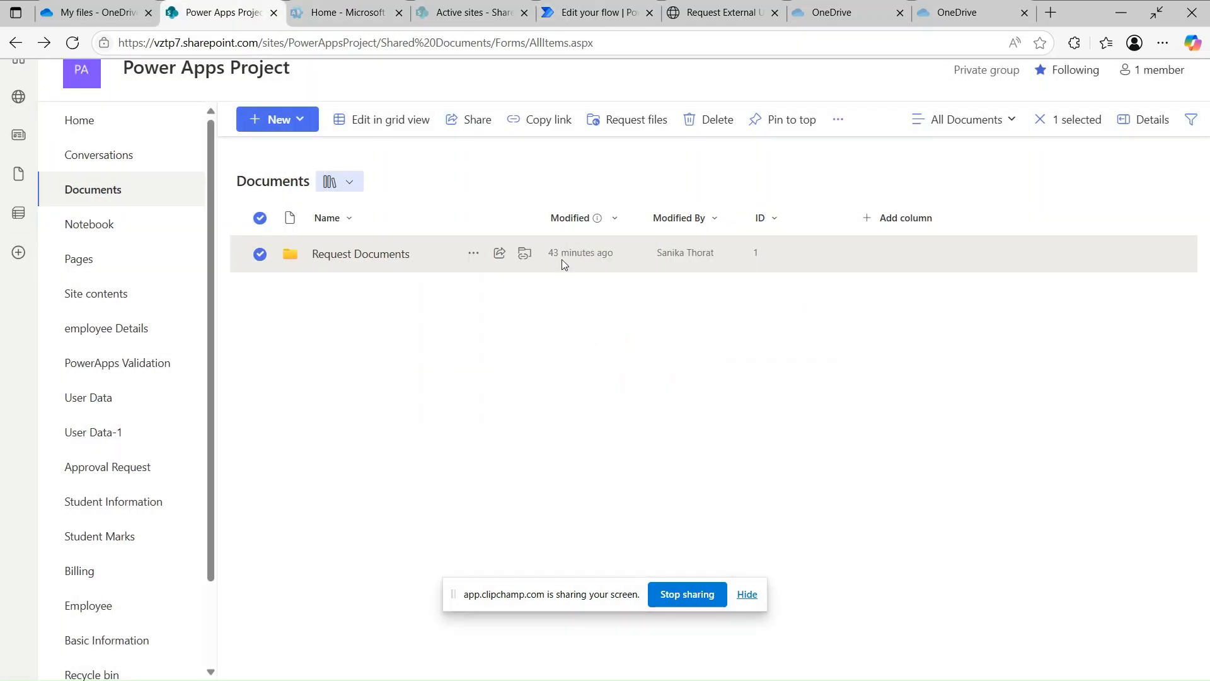
{"action": "left_click", "coordinate": [391, 256]}
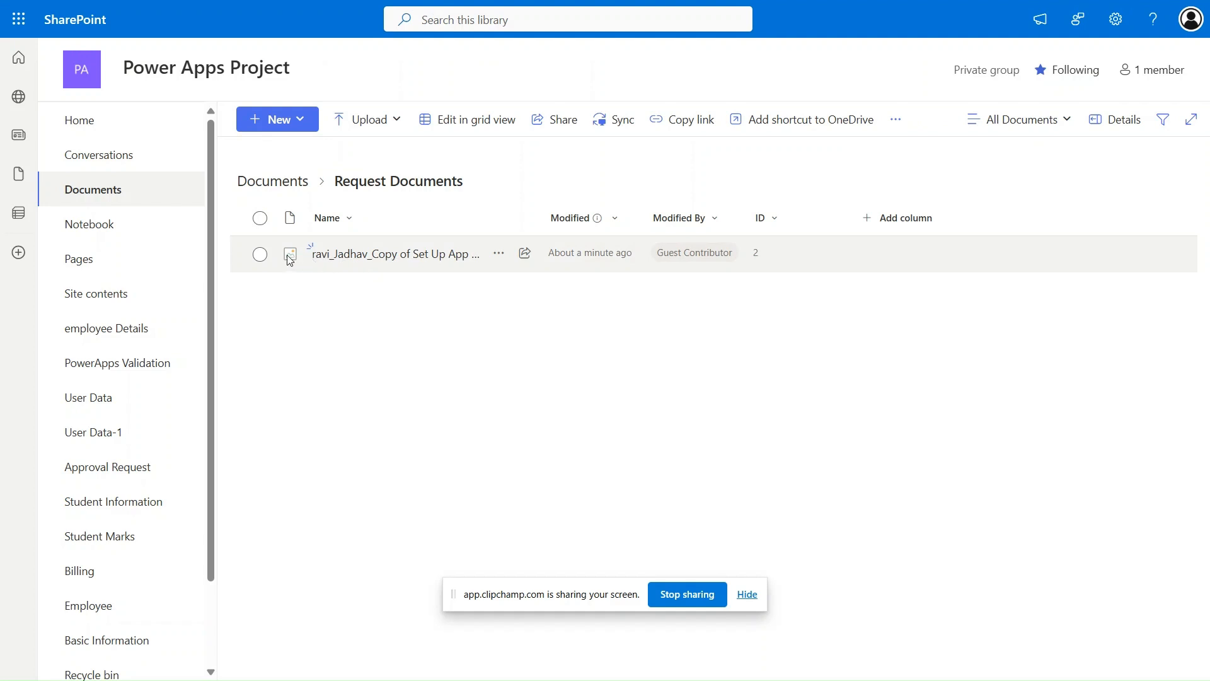
{"action": "mouse_move", "coordinate": [318, 269]}
{"action": "mouse_move", "coordinate": [688, 257]}
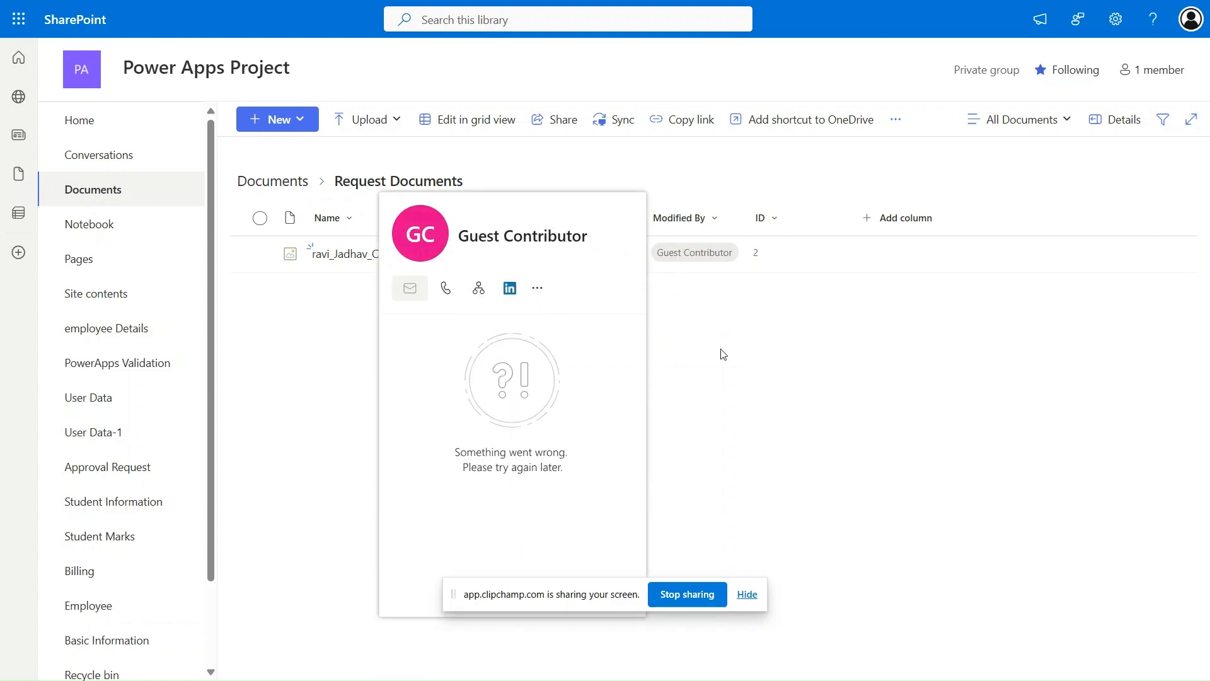